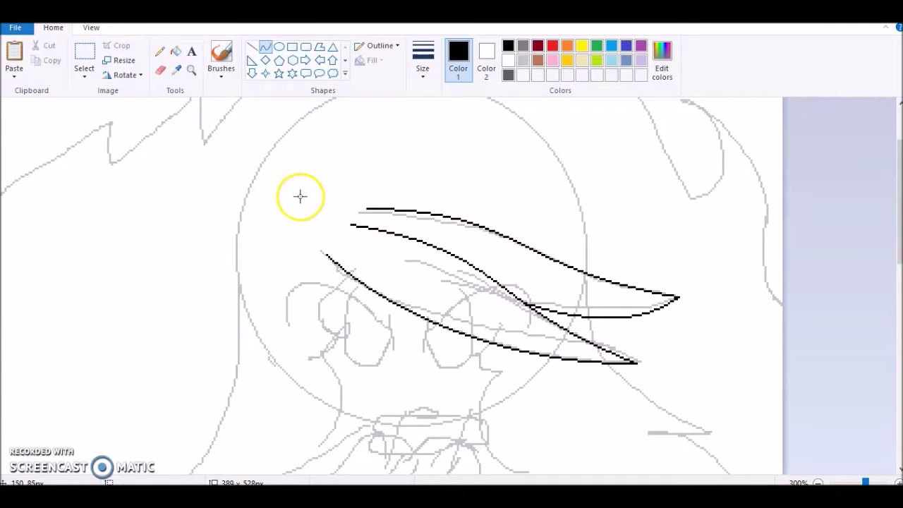
Trace both sides of the face and the hair tufts beside the cheeks in black with the Pencil over the grey sketch
click(160, 50)
mouse_move(333, 307)
mouse_down()
mouse_move(321, 346)
mouse_move(348, 410)
mouse_move(316, 435)
mouse_up()
drag(470, 350, 505, 363)
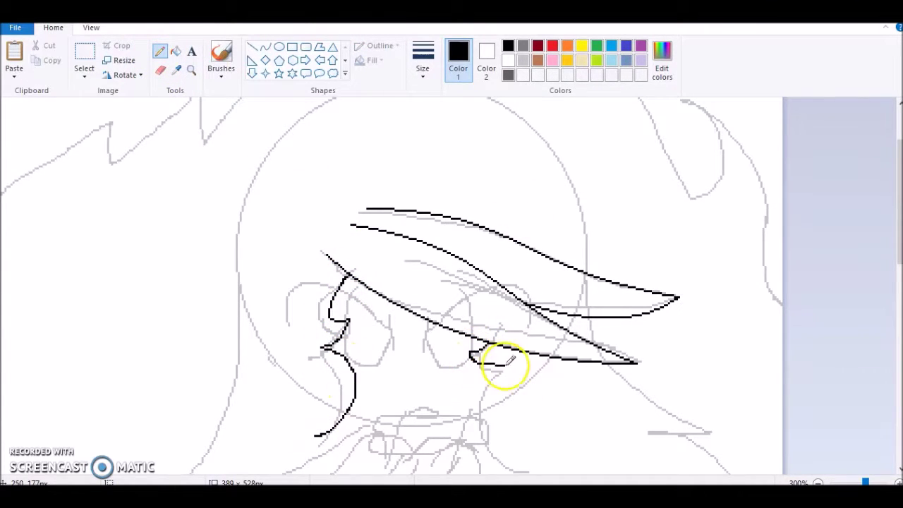
drag(500, 420, 506, 422)
Trace the rounded shoulder just below the collar with the Curve tool
scroll(452, 282, down, 3)
click(265, 48)
drag(429, 367, 472, 467)
mouse_move(476, 420)
mouse_down()
mouse_move(457, 325)
mouse_move(460, 337)
mouse_up()
mouse_move(484, 364)
mouse_down()
mouse_move(506, 359)
mouse_move(506, 346)
mouse_up()
Trace the front sleeve's two long sides and its curved hem with the Curve tool
scroll(441, 284, down, 6)
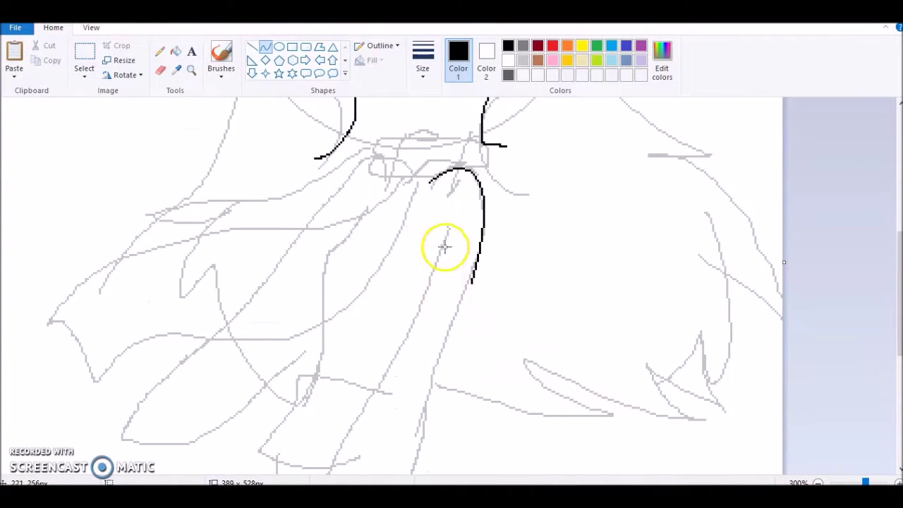
scroll(472, 250, down, 3)
drag(472, 182, 426, 397)
drag(460, 296, 447, 270)
drag(450, 128, 343, 403)
drag(371, 356, 375, 315)
drag(428, 401, 344, 403)
click(410, 415)
click(371, 418)
Outline the scarf band wrapped around the neck with the Pencil
scroll(273, 219, up, 3)
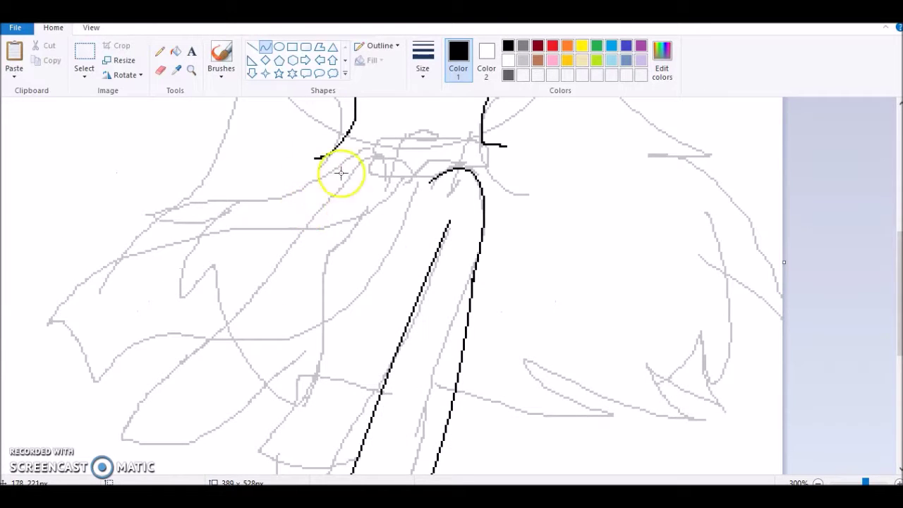
click(159, 53)
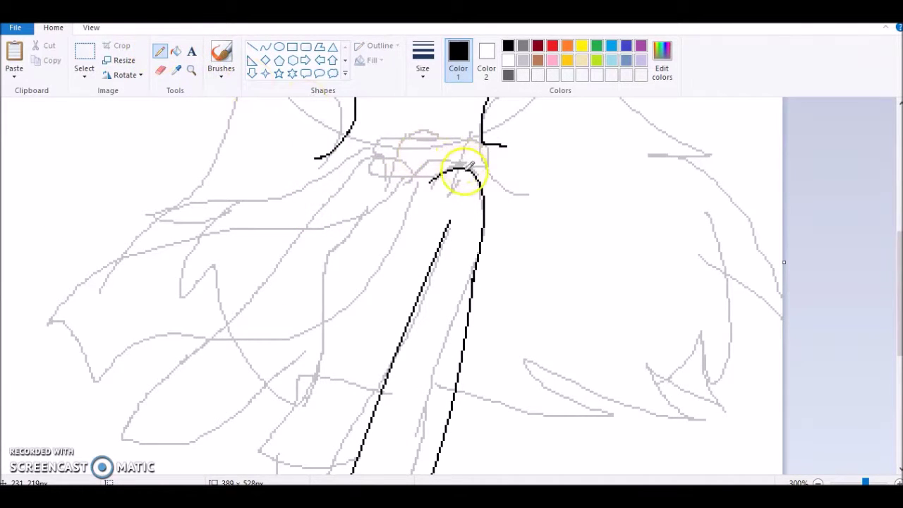
mouse_move(463, 154)
mouse_down()
mouse_move(441, 141)
mouse_move(366, 136)
mouse_move(376, 145)
mouse_move(392, 171)
mouse_up()
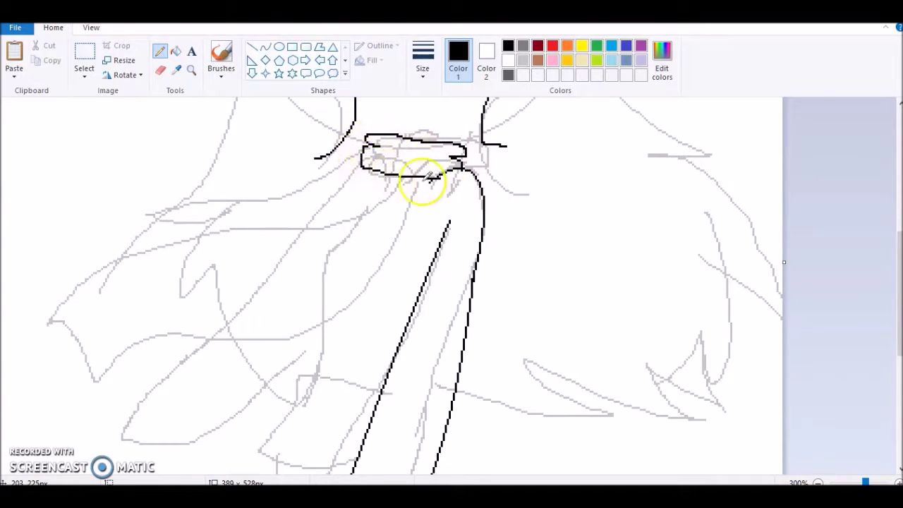
Trace the large flowing scarf tail with the Curve tool, covering its upper edge, lower edge and curved end
click(265, 46)
drag(404, 177, 49, 317)
drag(247, 300, 355, 299)
drag(339, 282, 213, 139)
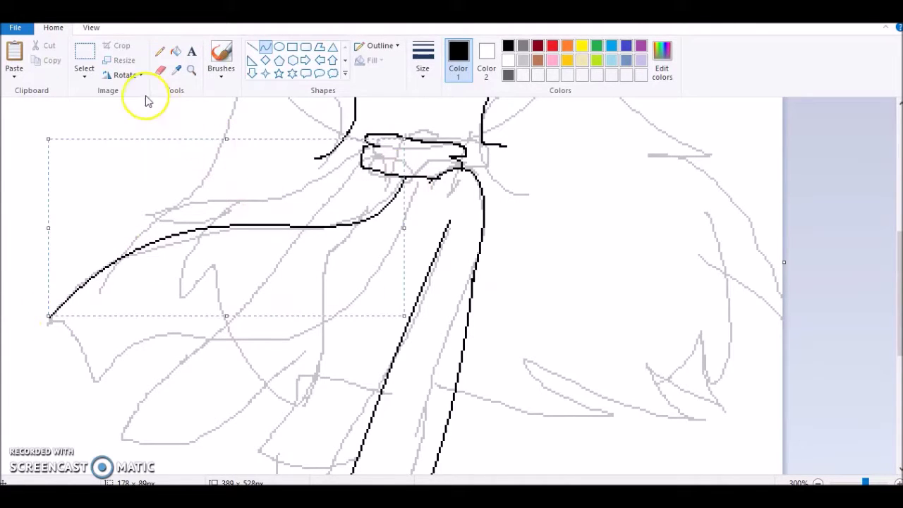
drag(406, 178, 415, 353)
drag(360, 377, 291, 262)
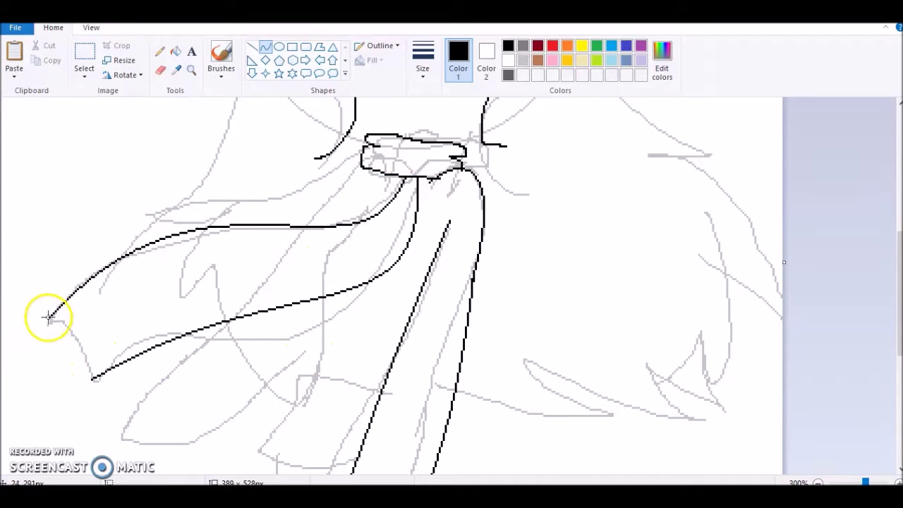
mouse_move(48, 317)
mouse_down()
mouse_move(91, 374)
mouse_move(91, 323)
mouse_move(105, 360)
mouse_up()
Draw the shoulder line from collar to scarf tail, then trace the short fold beside it and the coat's side and hem
scroll(312, 171, up, 3)
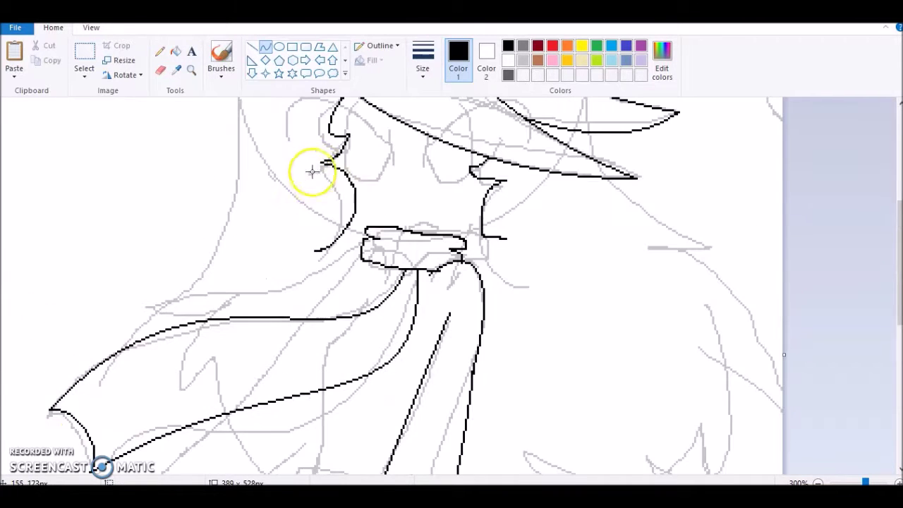
drag(361, 250, 300, 317)
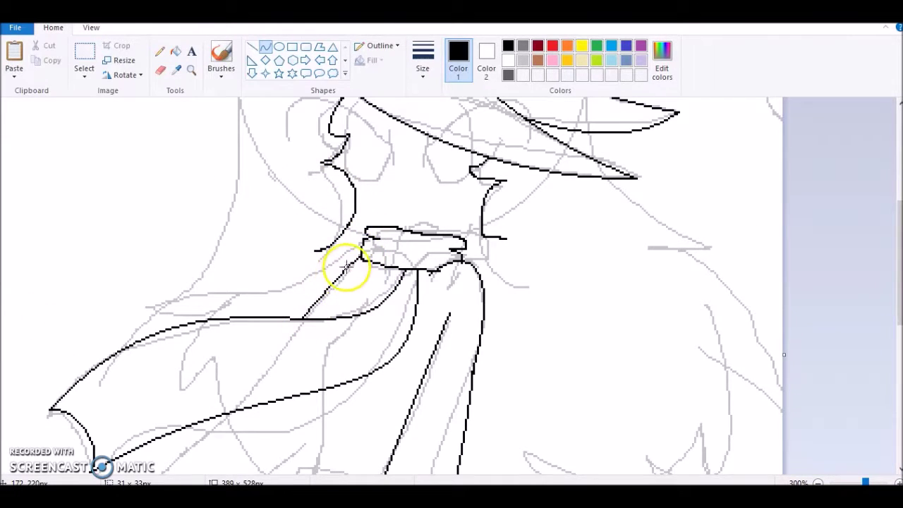
scroll(330, 282, down, 6)
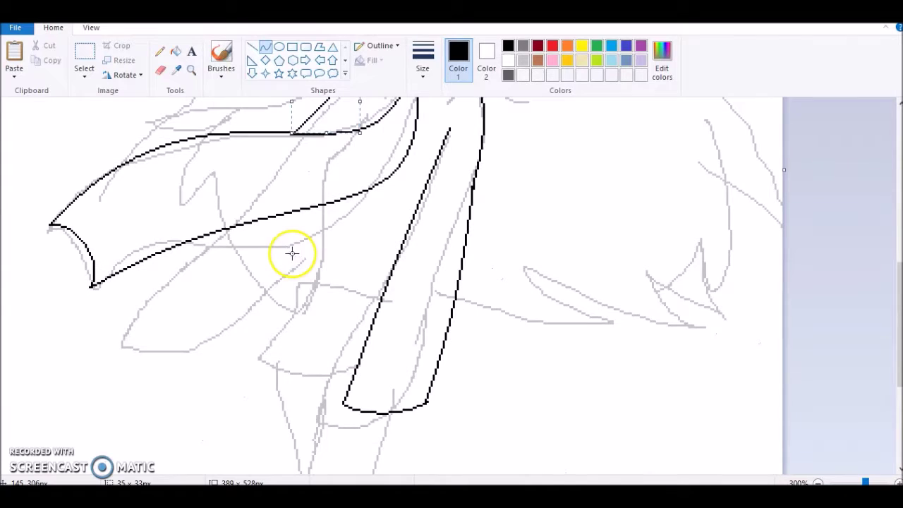
click(160, 51)
drag(376, 107, 362, 127)
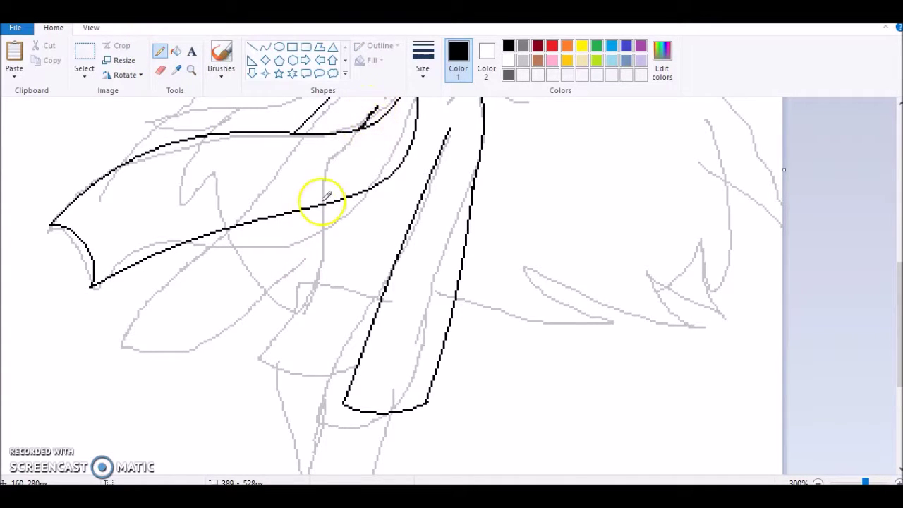
mouse_move(338, 197)
mouse_down()
mouse_move(259, 359)
mouse_move(343, 369)
mouse_move(367, 336)
mouse_up()
Trace the front leg's two long sides and its bottom edge below the coat with the Curve tool
scroll(355, 275, down, 7)
click(266, 46)
drag(325, 153, 257, 444)
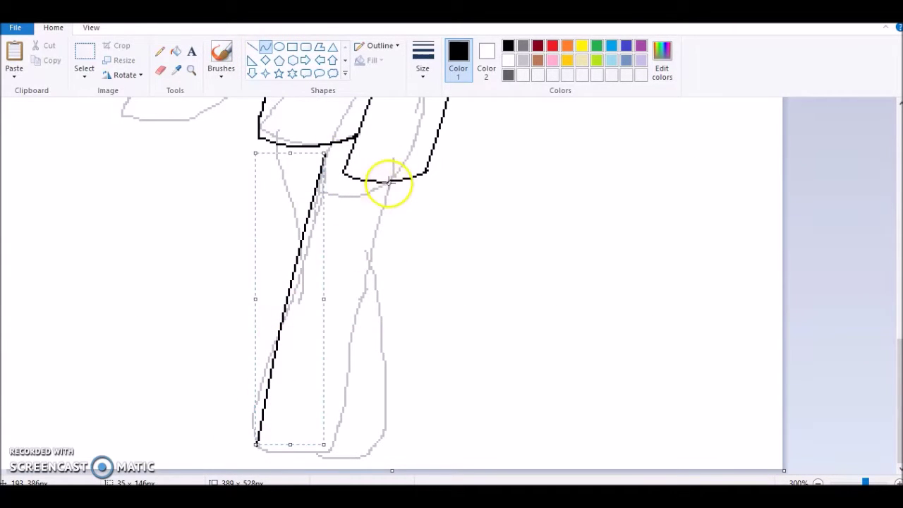
drag(388, 182, 329, 446)
click(362, 312)
click(359, 332)
drag(257, 446, 331, 447)
click(312, 450)
click(311, 450)
Trace the visible parts of the rear leg behind the front one, including its outer side and bottom edge
drag(280, 144, 299, 244)
drag(277, 199, 290, 181)
click(295, 186)
mouse_move(381, 249)
mouse_down()
mouse_move(402, 330)
mouse_move(409, 443)
mouse_move(331, 445)
mouse_up()
click(410, 357)
click(411, 382)
click(467, 389)
click(346, 443)
click(397, 451)
drag(351, 348, 347, 333)
Trace the rounded top and sides of the head with the Curve tool
scroll(354, 286, up, 2)
scroll(355, 285, up, 20)
mouse_move(413, 177)
mouse_down()
mouse_move(585, 359)
mouse_move(438, 171)
mouse_move(596, 277)
mouse_move(611, 216)
mouse_up()
drag(418, 175, 219, 252)
Trace the windblown hair to the right of the body with the Pencil, including its long locks and jagged lower tips
click(159, 51)
scroll(578, 204, down, 5)
mouse_move(584, 221)
mouse_down()
mouse_move(611, 273)
mouse_move(693, 301)
mouse_move(648, 343)
mouse_up()
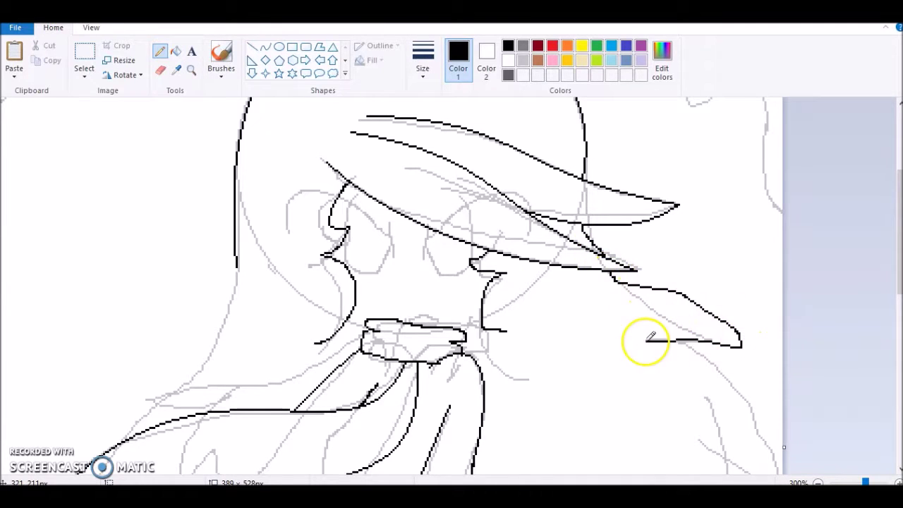
scroll(650, 339, down, 3)
mouse_move(671, 249)
mouse_down()
mouse_move(761, 344)
mouse_move(736, 363)
mouse_up()
scroll(736, 363, down, 5)
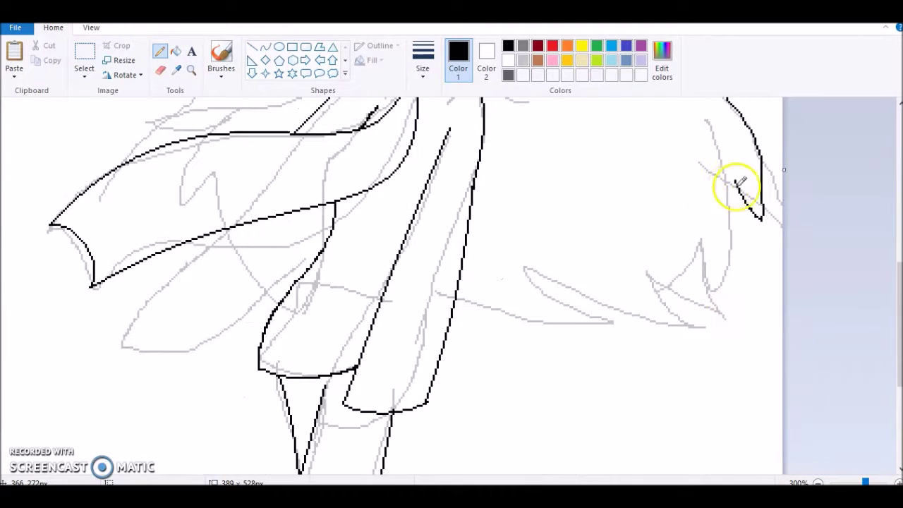
mouse_move(736, 180)
mouse_down()
mouse_move(718, 287)
mouse_move(690, 287)
mouse_move(674, 307)
mouse_move(681, 328)
mouse_move(605, 296)
mouse_move(633, 337)
mouse_move(535, 321)
mouse_move(472, 312)
mouse_up()
Trace the rear sleeve below the scarf, the second scarf tail and the hair's left edge with the Pencil
mouse_move(227, 228)
mouse_down()
mouse_move(127, 323)
mouse_move(124, 359)
mouse_move(184, 363)
mouse_move(266, 319)
mouse_up()
scroll(313, 278, down, 4)
scroll(319, 256, up, 9)
scroll(212, 188, down, 3)
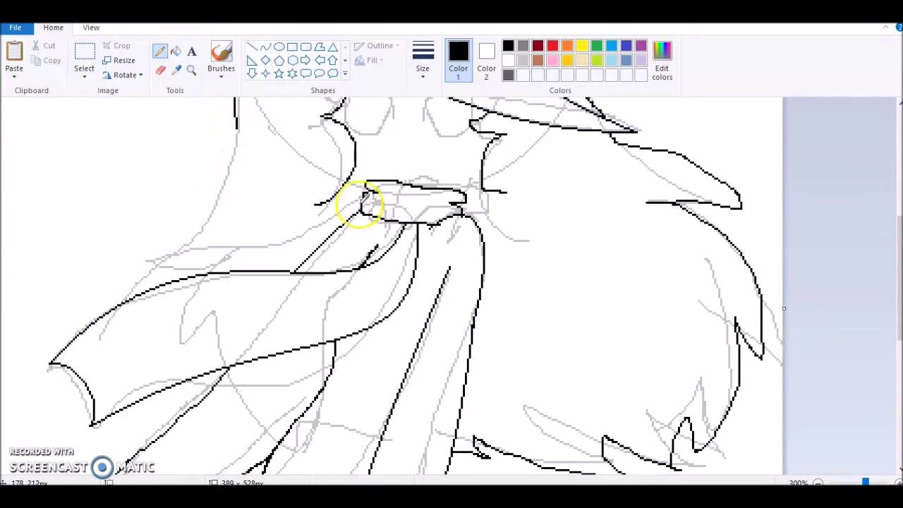
mouse_move(363, 195)
mouse_down()
mouse_move(289, 230)
mouse_move(150, 251)
mouse_move(75, 294)
mouse_move(62, 325)
mouse_up()
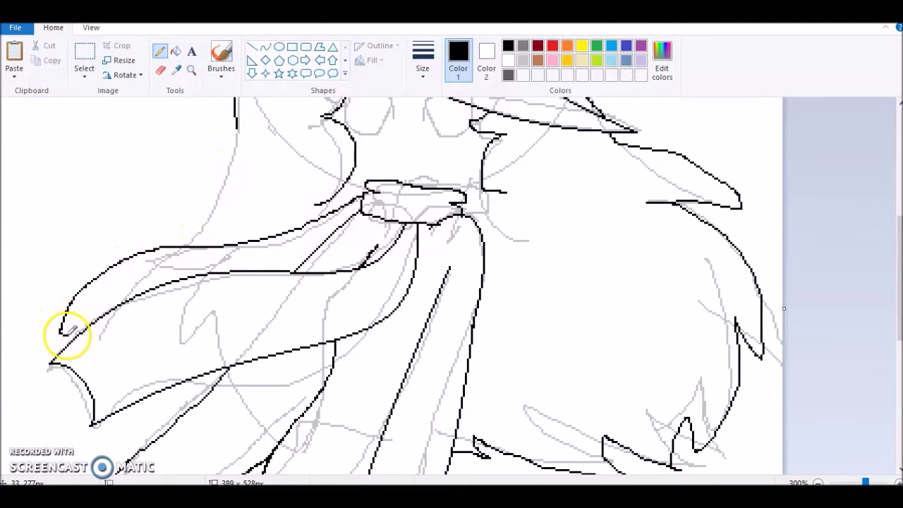
mouse_move(239, 124)
mouse_down()
mouse_move(210, 204)
mouse_move(181, 244)
mouse_up()
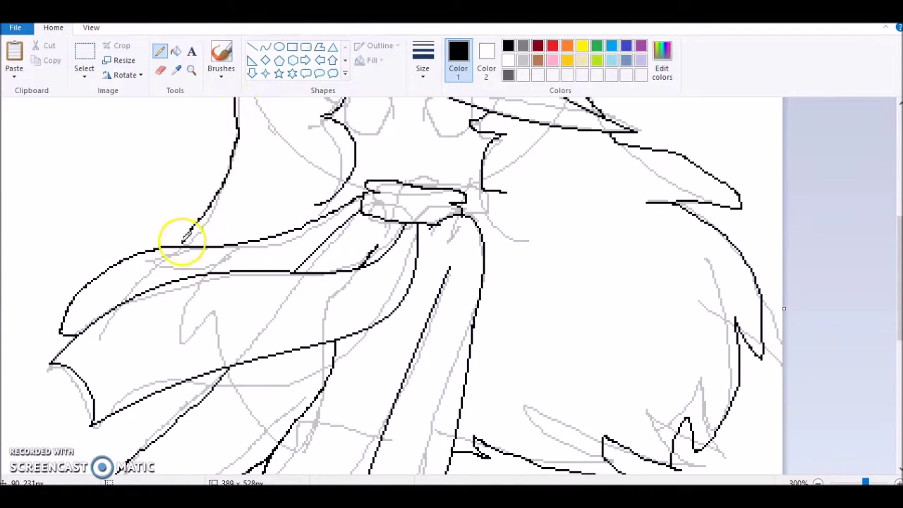
Trace the upper lash lines and the iris outlines of both eyes with the Pencil
scroll(188, 262, down, 3)
scroll(262, 267, up, 6)
scroll(262, 266, down, 3)
scroll(376, 143, up, 3)
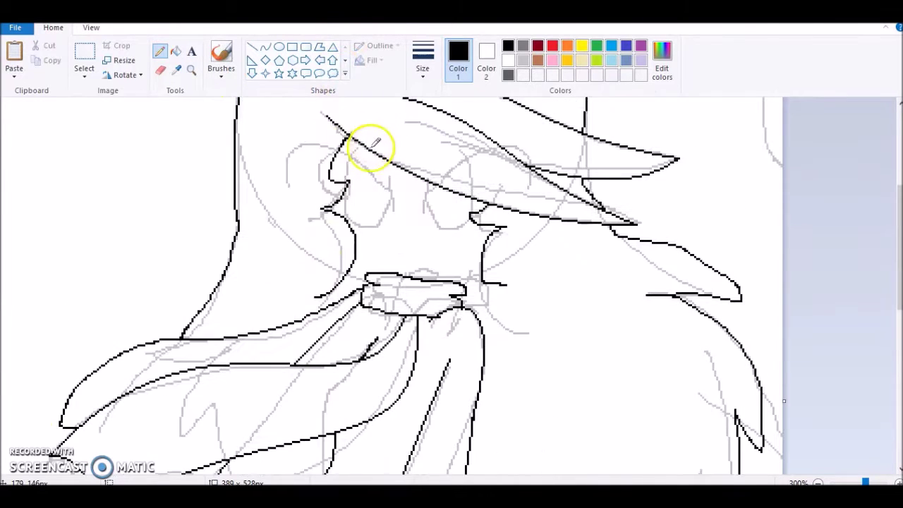
mouse_move(287, 182)
mouse_down()
mouse_move(310, 138)
mouse_move(393, 185)
mouse_move(400, 210)
mouse_move(354, 166)
mouse_move(355, 199)
mouse_move(369, 221)
mouse_move(398, 214)
mouse_up()
mouse_move(531, 180)
mouse_down()
mouse_move(530, 152)
mouse_move(460, 169)
mouse_up()
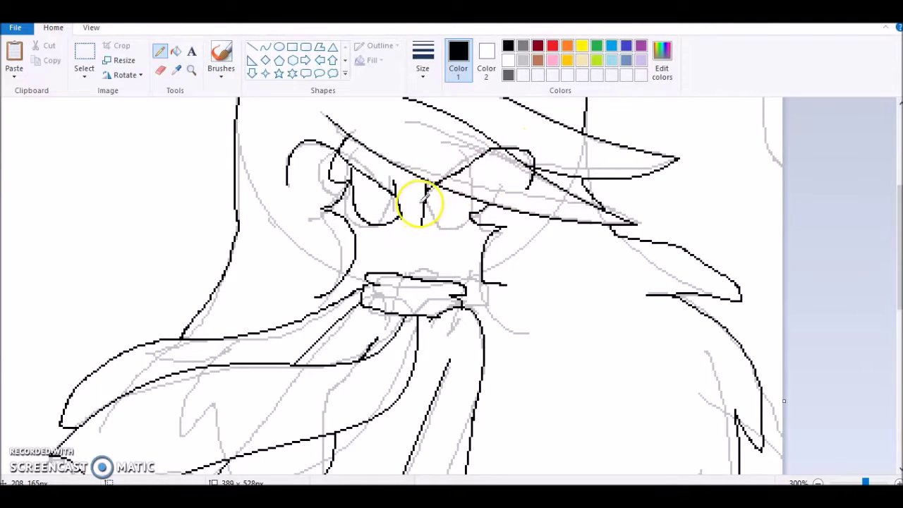
mouse_move(424, 211)
mouse_down()
mouse_move(460, 227)
mouse_move(474, 211)
mouse_up()
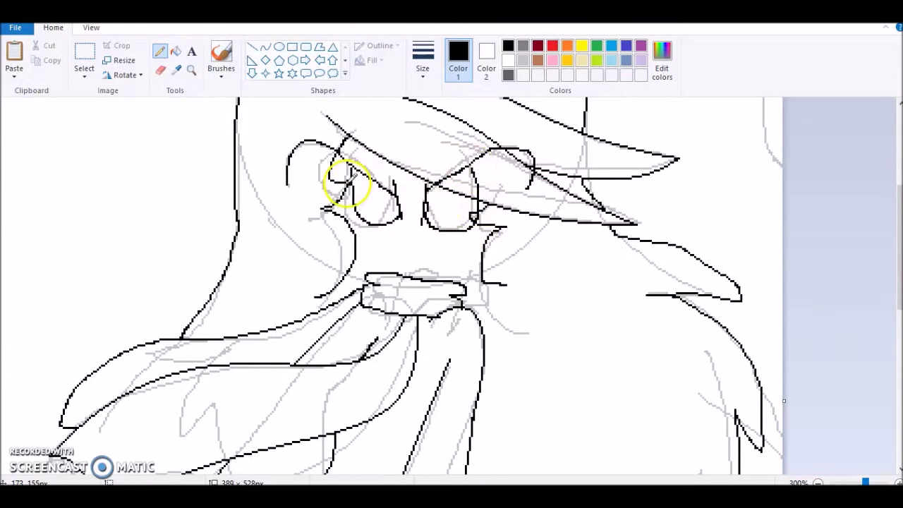
Draw the fold lines on the coat between the scarf tail and the front sleeve with the Pencil
scroll(348, 182, down, 3)
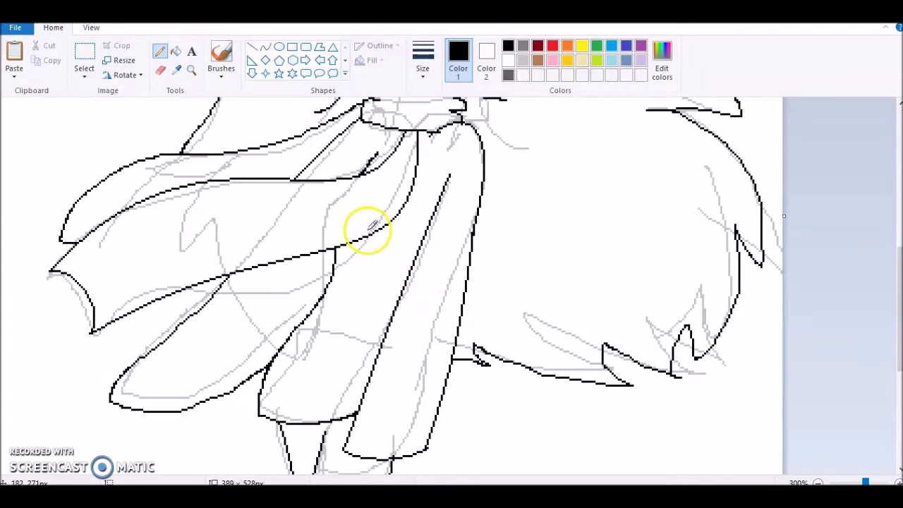
mouse_move(385, 225)
mouse_down()
mouse_move(345, 314)
mouse_move(314, 423)
mouse_up()
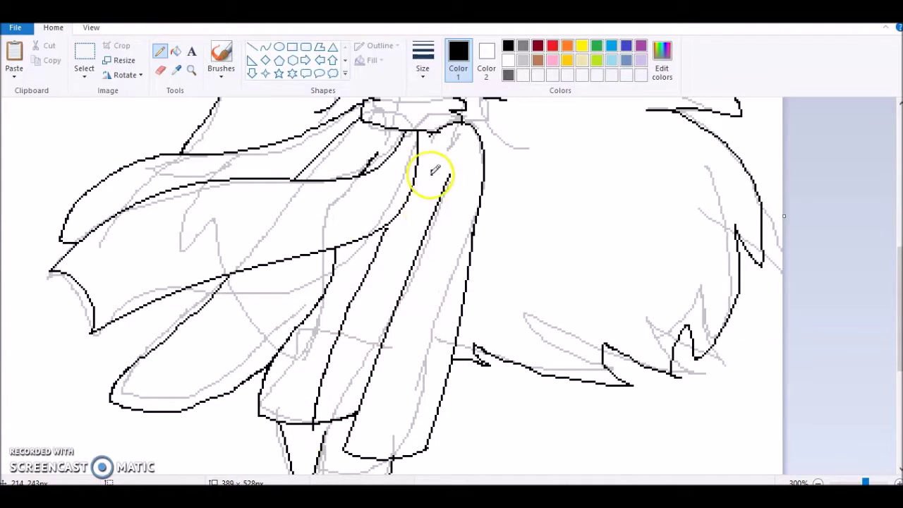
drag(436, 169, 393, 286)
Add pointed lashes at the outer corners of both eyes with the Pencil
click(191, 69)
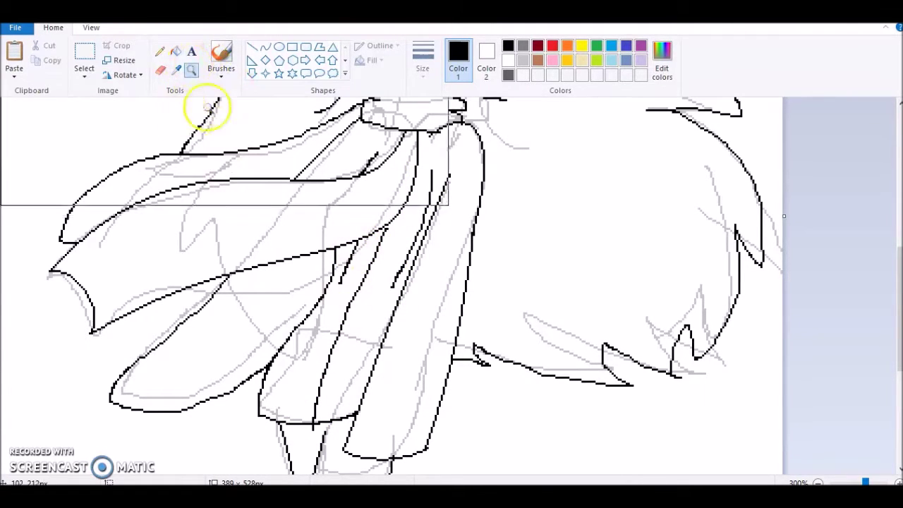
right_click(218, 177)
right_click(218, 194)
click(212, 251)
click(297, 234)
click(451, 210)
click(158, 51)
mouse_move(558, 248)
mouse_down()
mouse_move(583, 238)
mouse_move(559, 260)
mouse_up()
mouse_move(260, 234)
mouse_down()
mouse_move(218, 247)
mouse_move(229, 270)
mouse_up()
drag(324, 276, 344, 324)
key(ctrl+z)
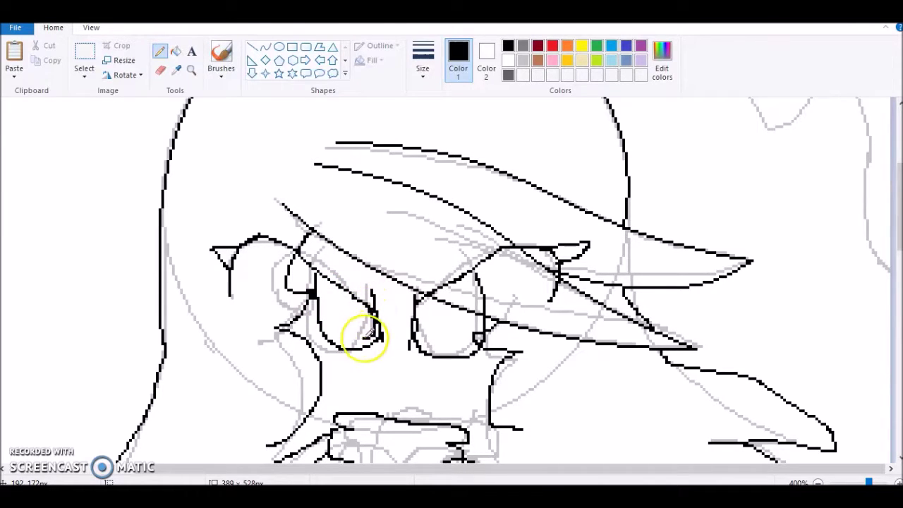
Draw a curved inner line inside each iris with the Curve tool
click(265, 47)
drag(330, 288, 373, 310)
click(320, 302)
drag(347, 378, 353, 388)
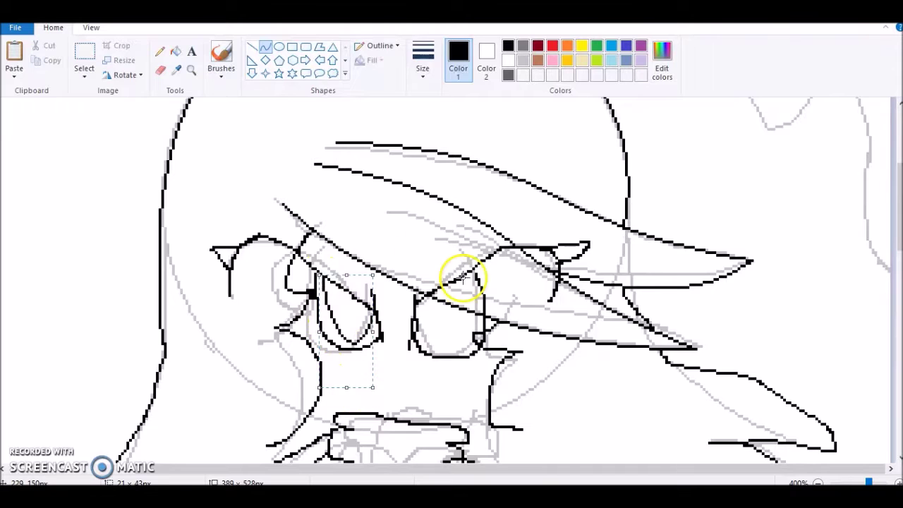
mouse_move(472, 269)
mouse_down()
mouse_move(480, 300)
mouse_move(462, 268)
mouse_move(433, 317)
mouse_move(426, 297)
mouse_up()
click(485, 344)
drag(443, 335, 397, 385)
click(387, 377)
Connect both jaw lines to the scarf band with the Pencil and draw a small mouth just above it
click(191, 71)
right_click(191, 168)
right_click(215, 191)
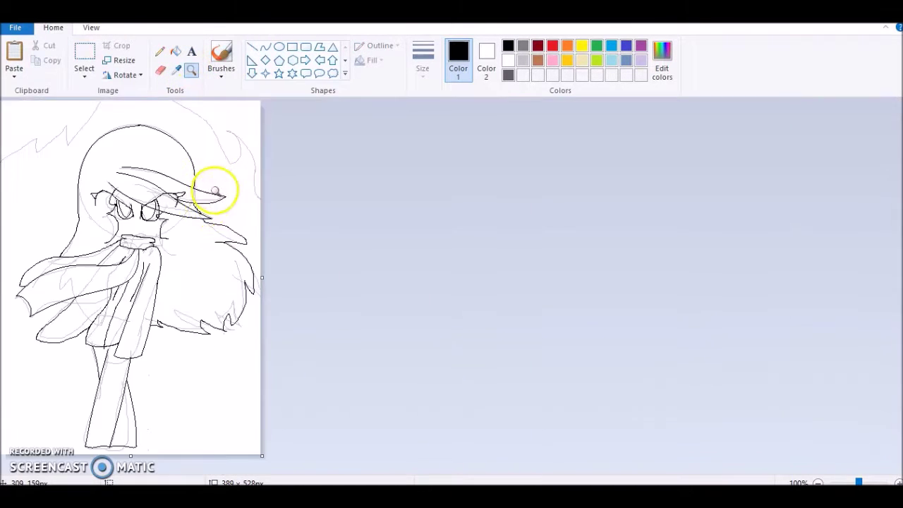
click(237, 255)
click(387, 288)
scroll(344, 175, up, 1)
click(159, 52)
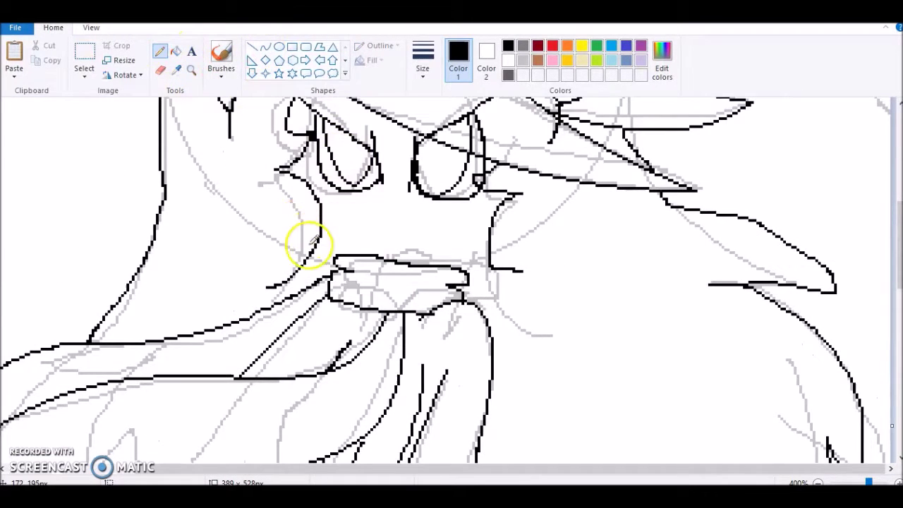
drag(487, 255, 467, 271)
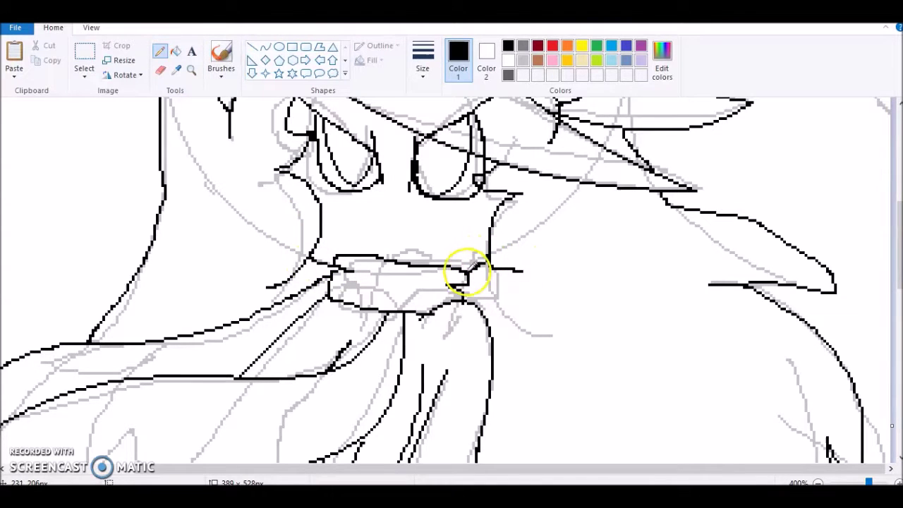
drag(411, 249, 430, 255)
key(ctrl+z)
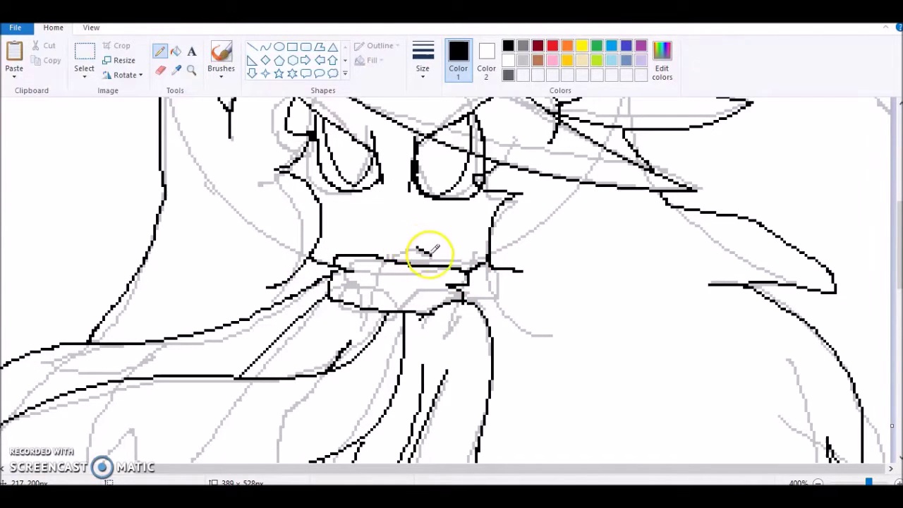
Trace the jagged outline behind the head on both upper sides of the drawing with the Pencil
click(192, 71)
right_click(204, 152)
right_click(207, 169)
right_click(191, 164)
right_click(92, 119)
click(50, 130)
click(184, 149)
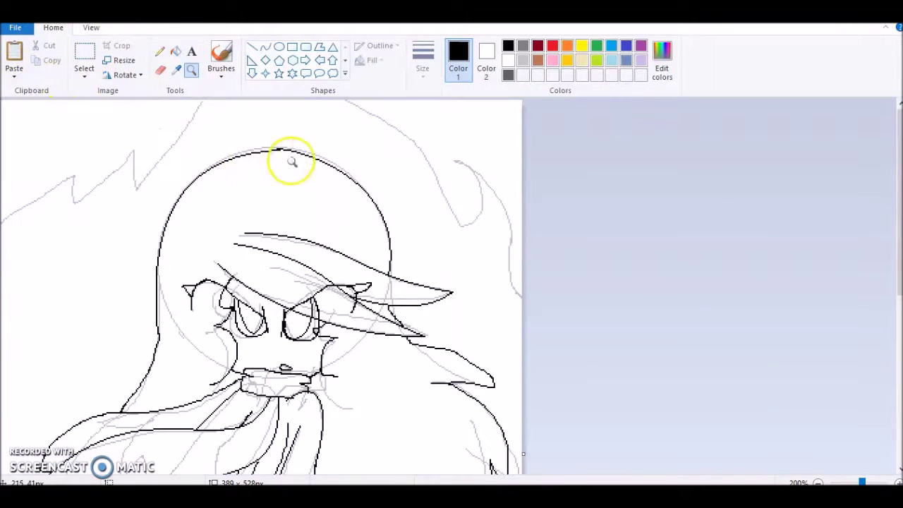
click(160, 51)
mouse_move(500, 199)
mouse_down()
mouse_move(534, 233)
mouse_move(495, 156)
mouse_move(439, 145)
mouse_move(268, 81)
mouse_move(146, 162)
mouse_move(77, 177)
mouse_move(14, 163)
mouse_up()
Switch to the Music folder in File Explorer, play the track "Migraine" and return to the drawing
key(alt+Tab)
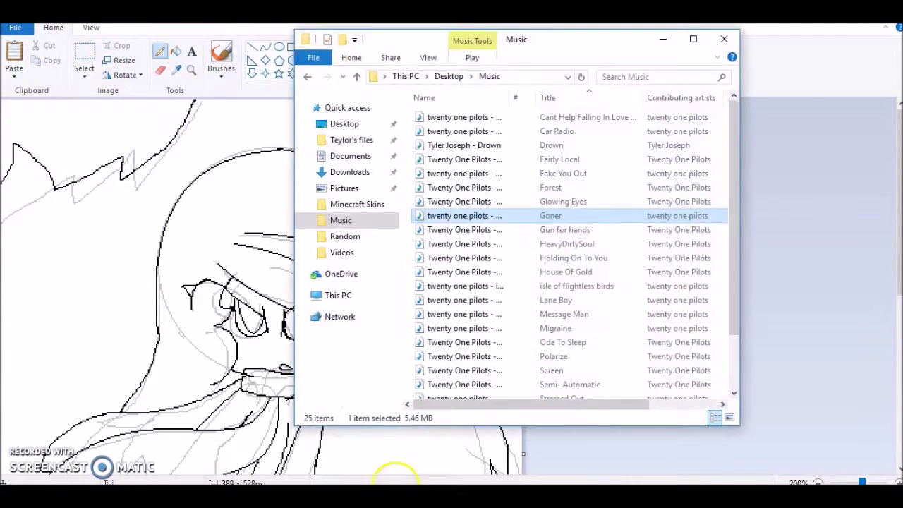
double_click(553, 328)
click(813, 295)
click(663, 39)
Select the whole drawing, copy it and delete it from the canvas
scroll(289, 389, down, 3)
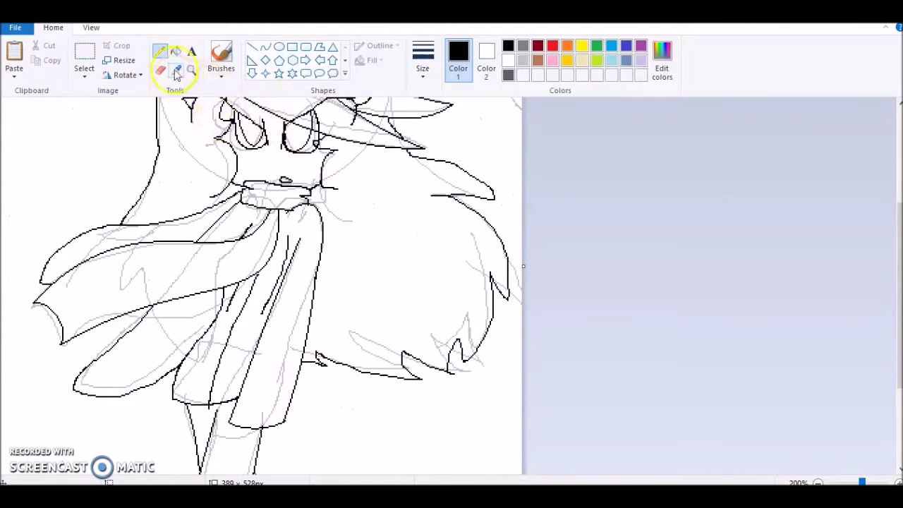
click(192, 71)
right_click(186, 223)
click(18, 74)
click(176, 142)
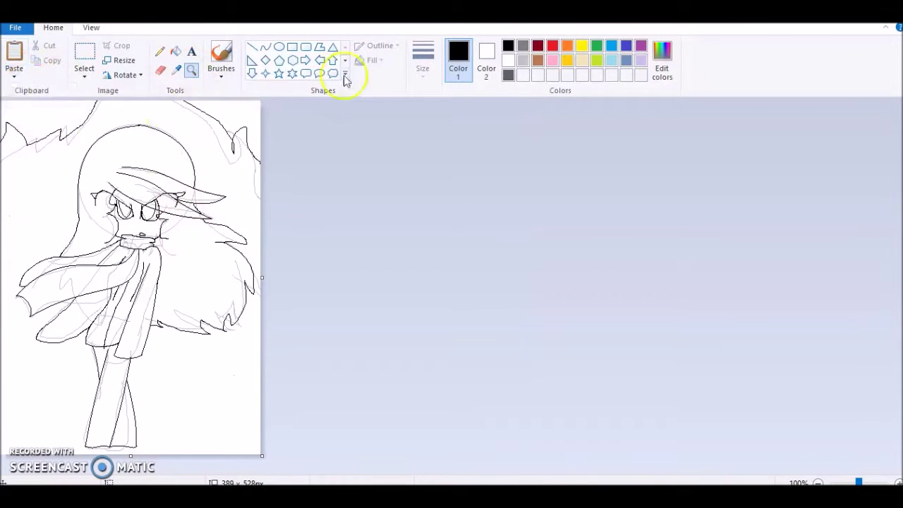
click(14, 76)
click(125, 75)
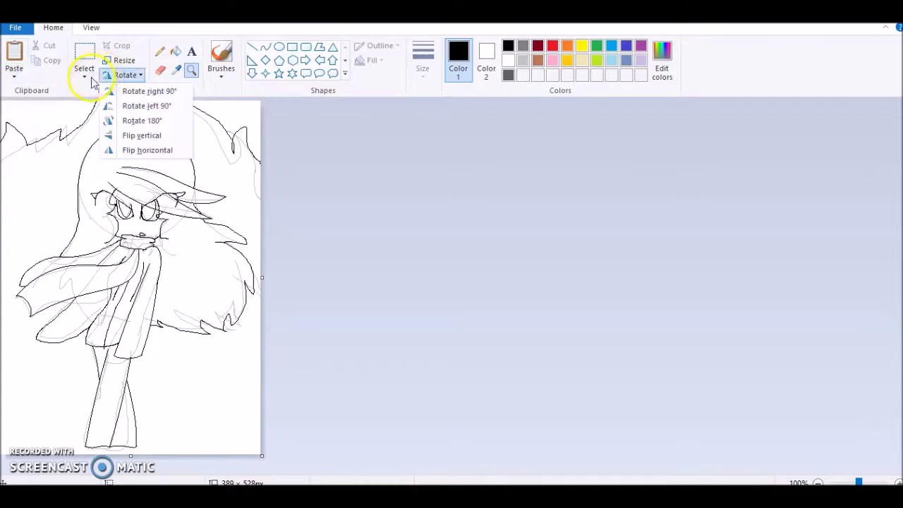
click(84, 69)
click(109, 152)
right_click(117, 175)
right_click(155, 187)
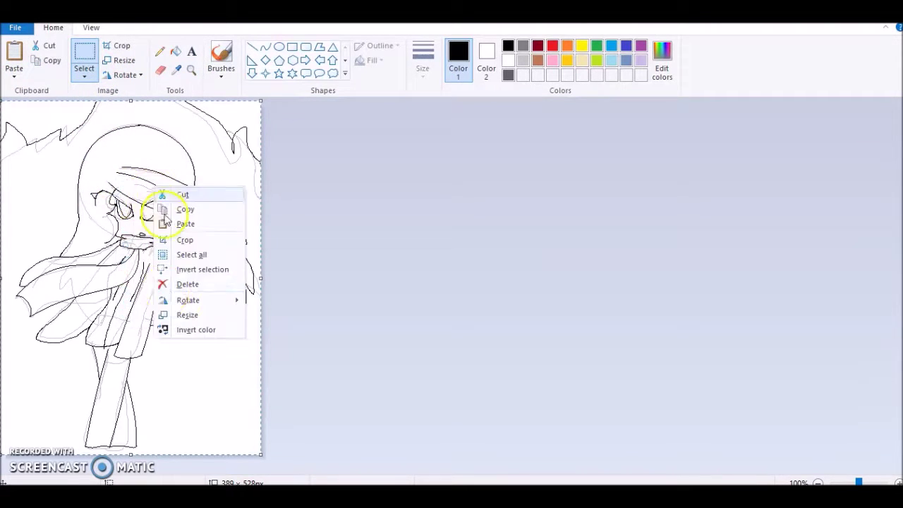
click(187, 284)
Fill the empty canvas with light gray and paste the copied drawing back over it
click(523, 60)
click(14, 56)
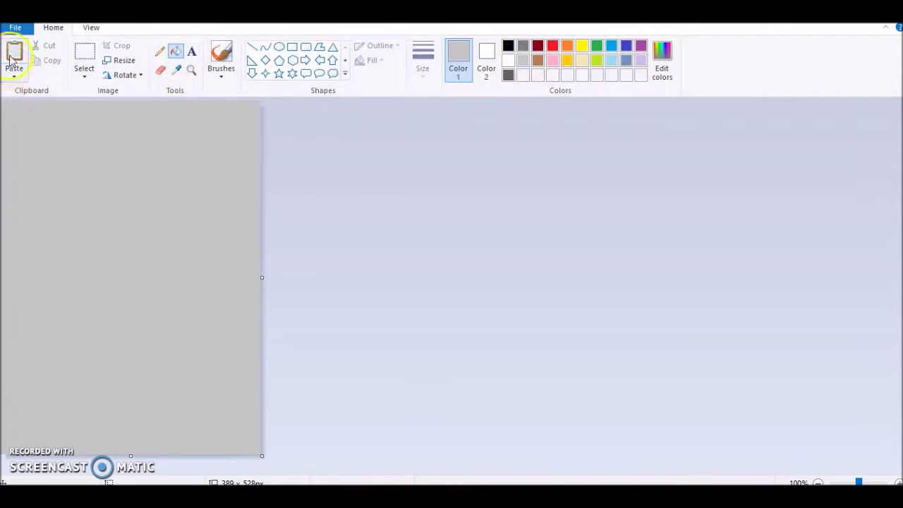
Draw jagged black ground lines with the Pencil from both sides of the legs out toward the canvas edges
click(191, 70)
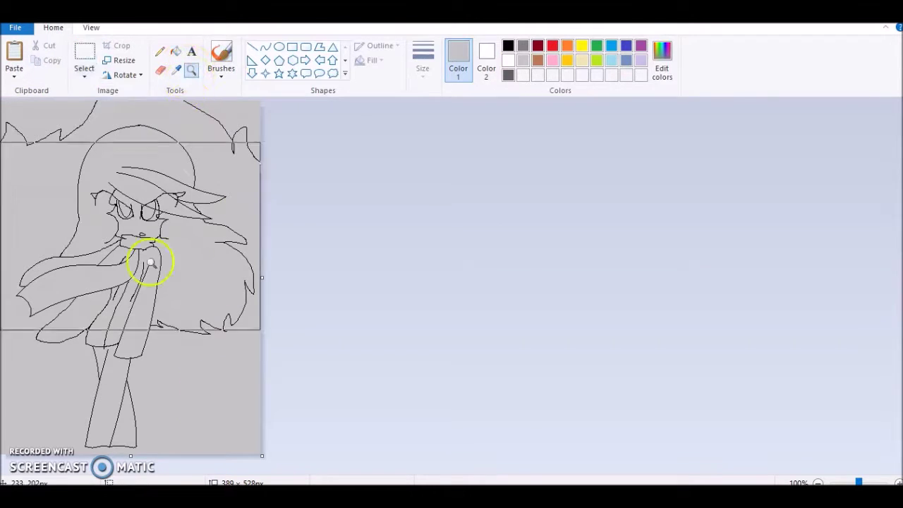
click(151, 259)
click(395, 369)
click(162, 53)
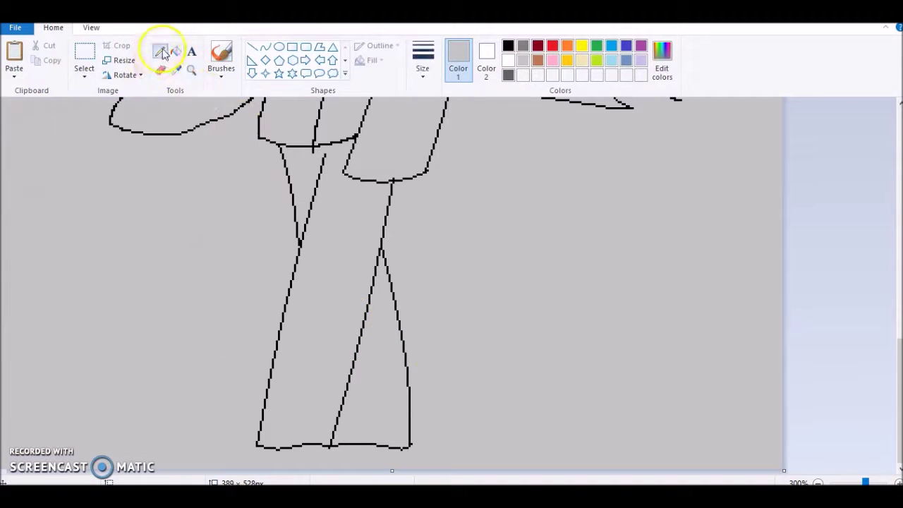
click(508, 45)
mouse_move(410, 413)
mouse_down()
mouse_move(589, 328)
mouse_move(805, 366)
mouse_up()
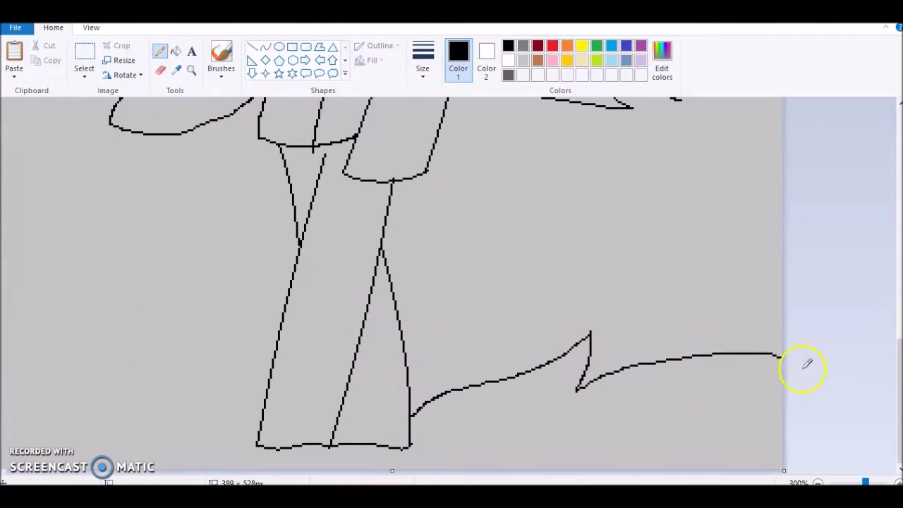
drag(263, 411, 64, 392)
Place the colored reference drawings beside the line art and sample the dark brown from the upper reference's hair
click(191, 70)
right_click(232, 231)
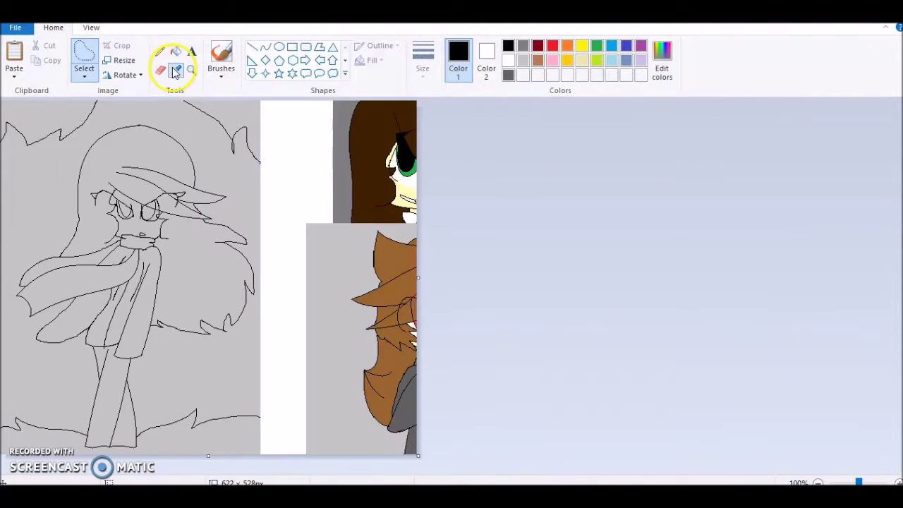
click(173, 72)
click(378, 134)
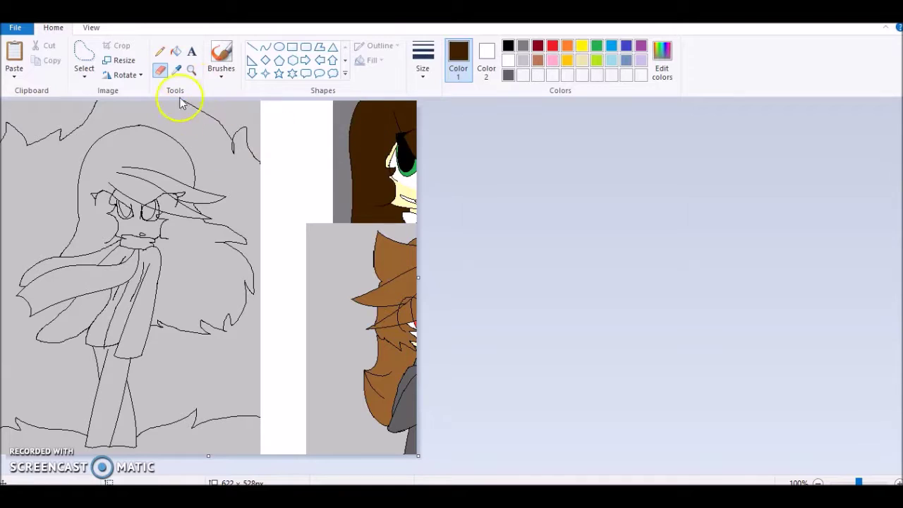
Fill the character's head hair, the bangs and the large mass of hair behind the body with dark brown
click(191, 69)
key(ctrl+Page_Up)
click(176, 52)
click(283, 204)
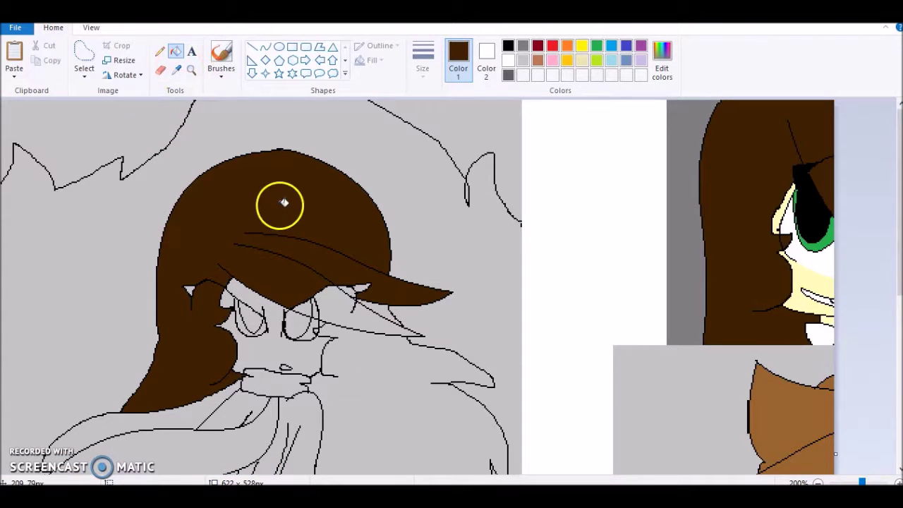
click(325, 290)
click(315, 305)
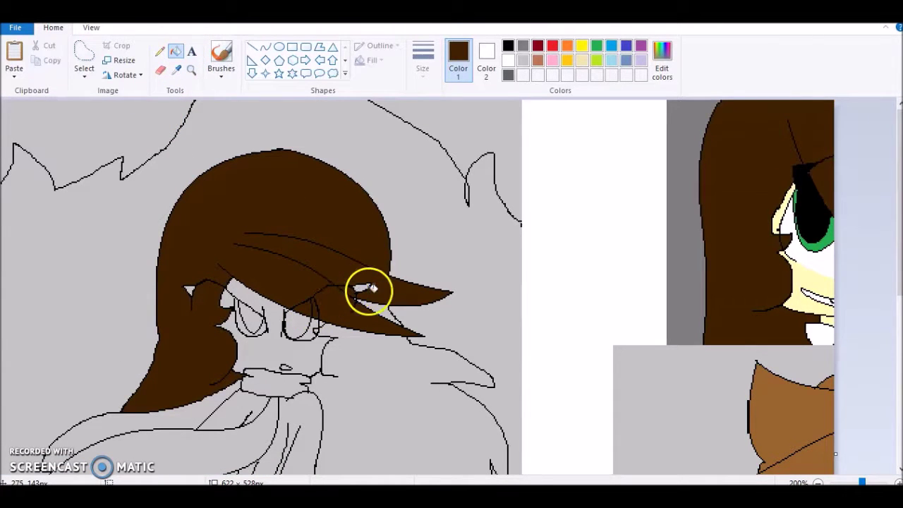
click(364, 360)
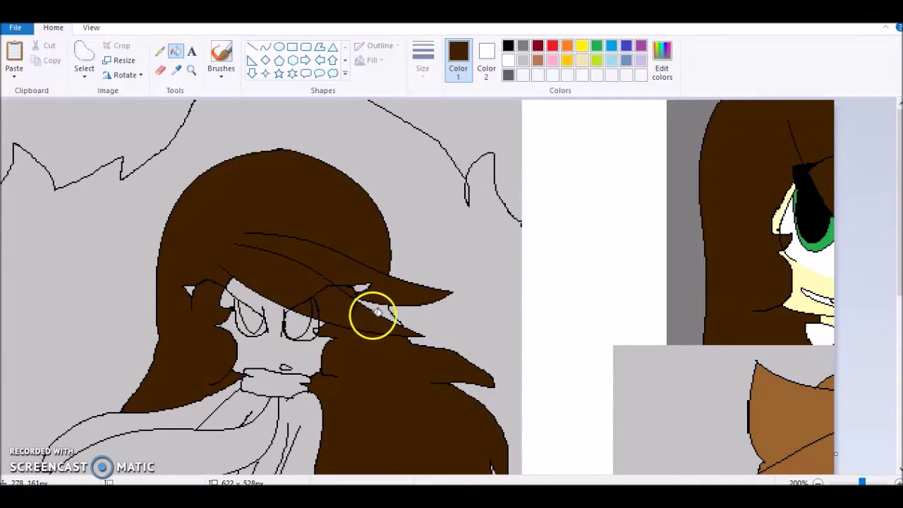
scroll(374, 296, down, 4)
scroll(151, 246, up, 3)
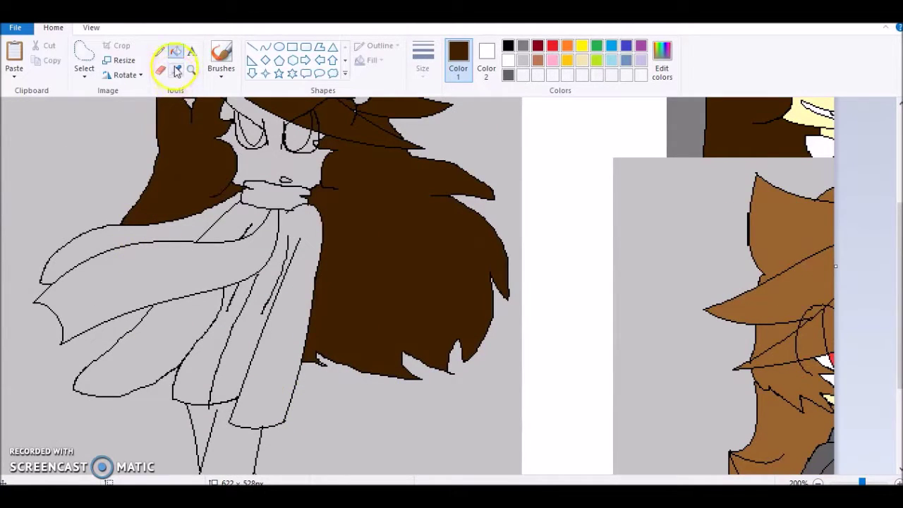
Sample the pale yellow skin color from the upper reference drawing and fill the face with it
click(177, 70)
scroll(424, 247, up, 3)
click(810, 185)
click(286, 257)
Draw a white curve just below each eye with the Curve tool and fill the enclosed areas around the eyes with white
click(191, 70)
click(367, 261)
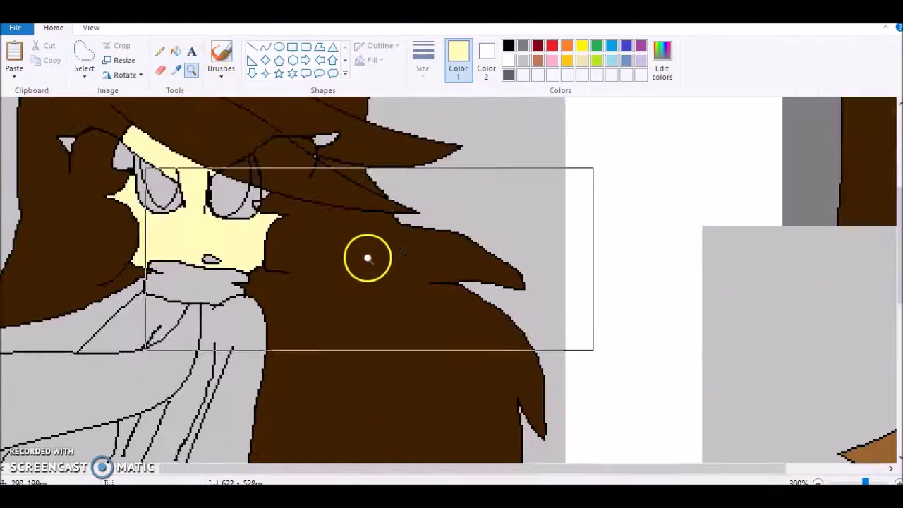
click(367, 261)
click(265, 47)
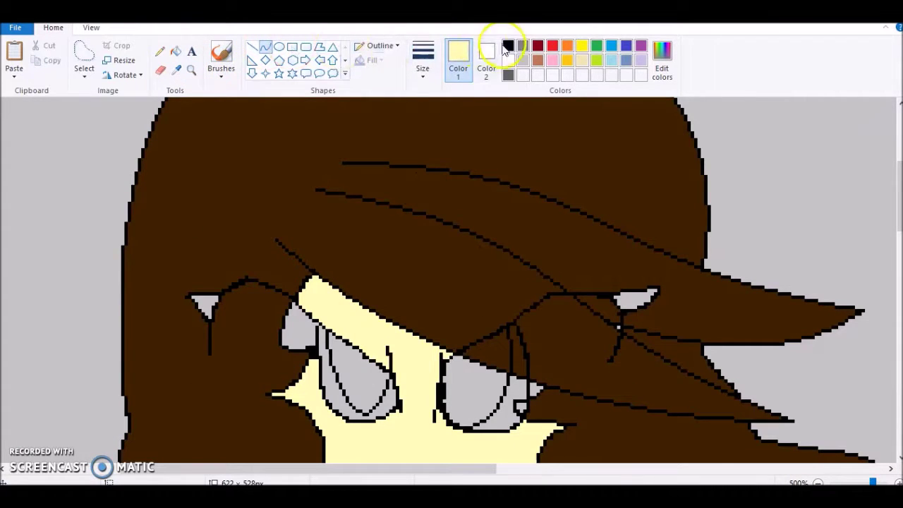
drag(304, 414, 335, 438)
click(387, 435)
mouse_move(534, 425)
mouse_down()
mouse_move(435, 424)
mouse_move(519, 446)
mouse_up()
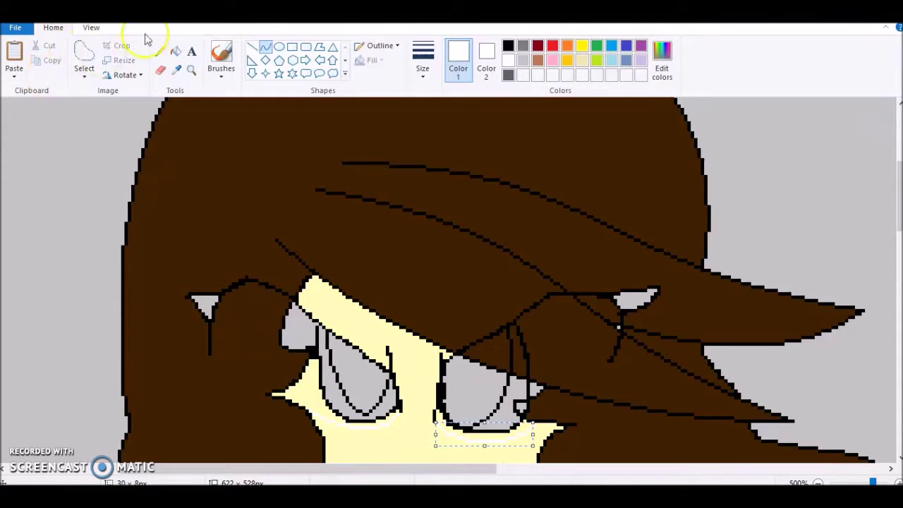
click(176, 51)
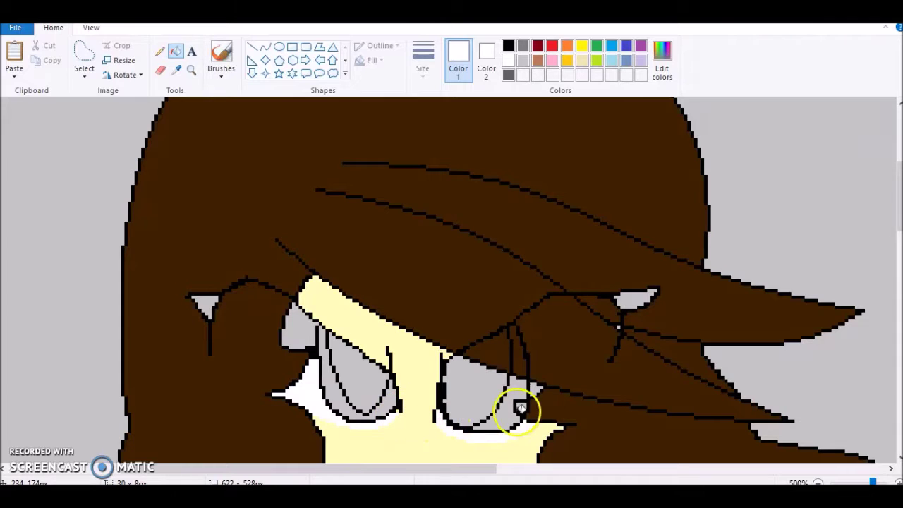
Sample the dark brown of the hair and fill the small enclosed gap at the outer corner of the eye nearest the bangs' tips
click(176, 69)
click(239, 183)
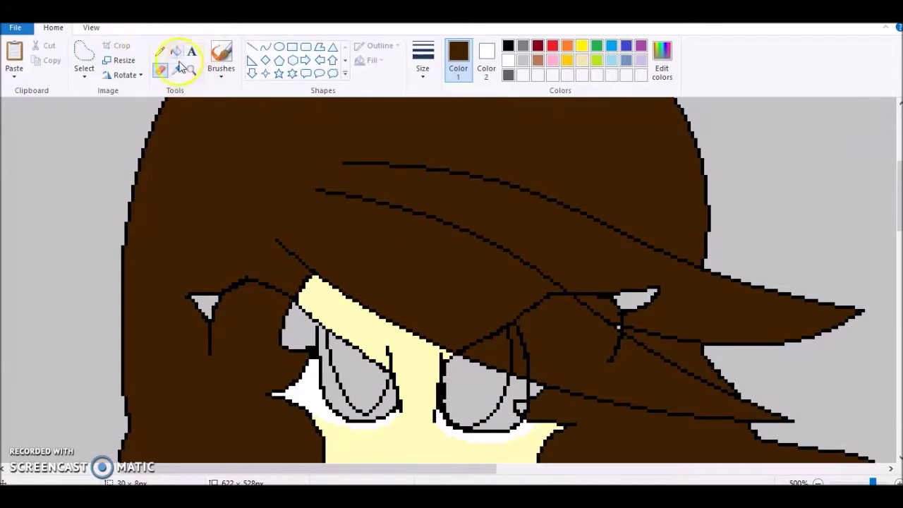
click(518, 406)
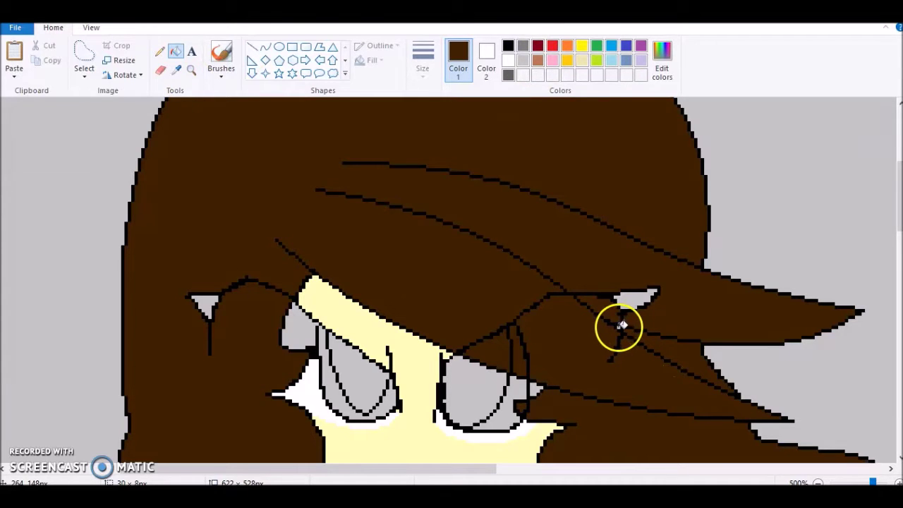
Fill the eyelash tips and both pupils with black and the outer parts of the eyes with white
click(508, 45)
click(620, 297)
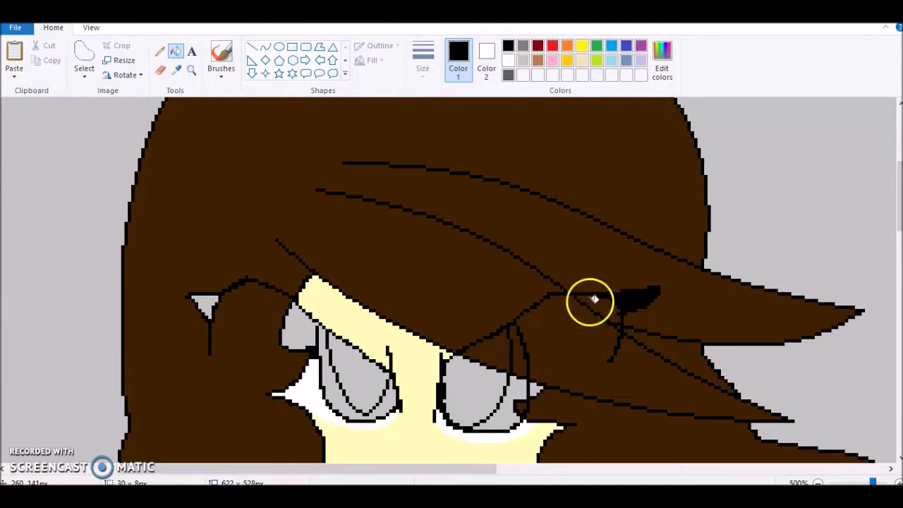
click(197, 299)
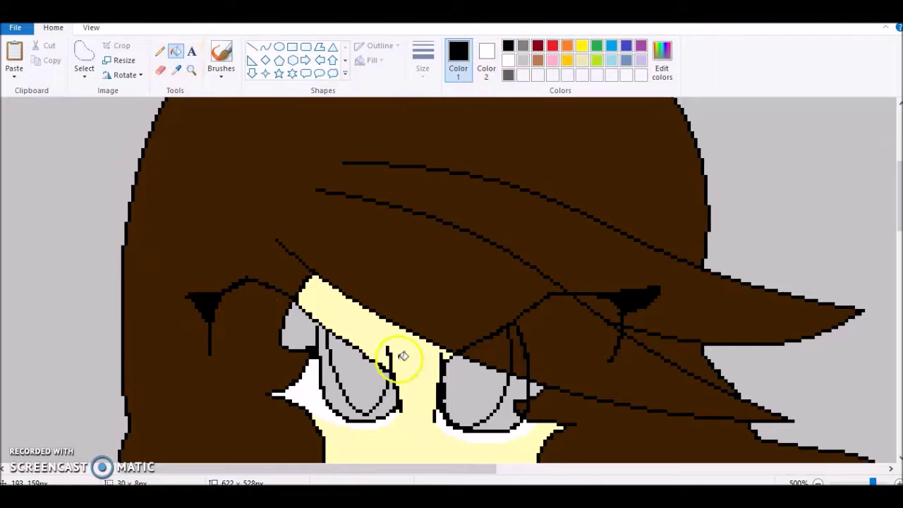
click(360, 374)
right_click(300, 329)
right_click(537, 389)
click(487, 381)
Fill both irises with the green sampled from the upper reference's eye, and fill the mouth with black
click(192, 72)
right_click(233, 146)
right_click(190, 115)
right_click(189, 115)
click(175, 70)
scroll(591, 168, up, 3)
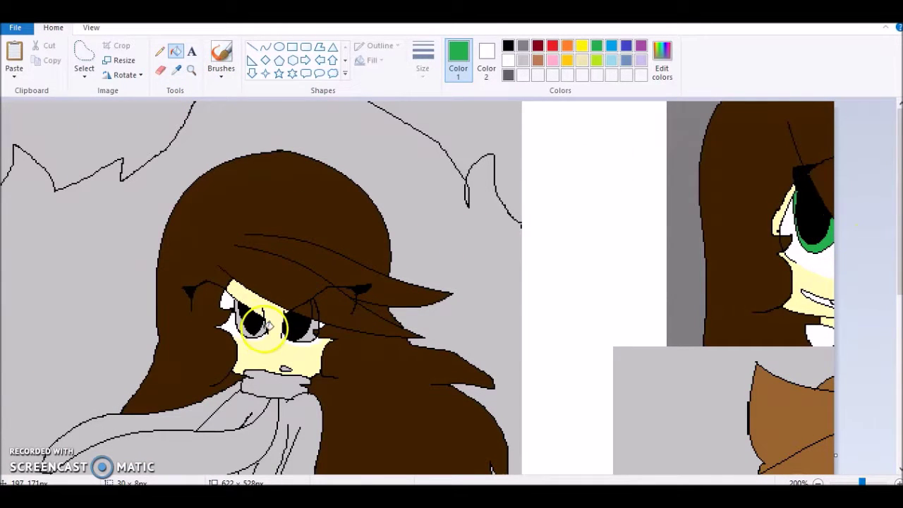
click(310, 329)
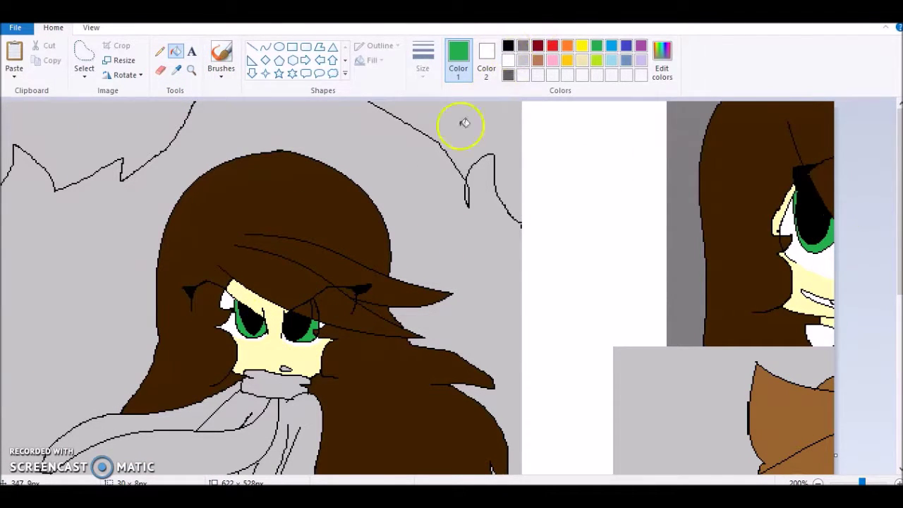
click(806, 195)
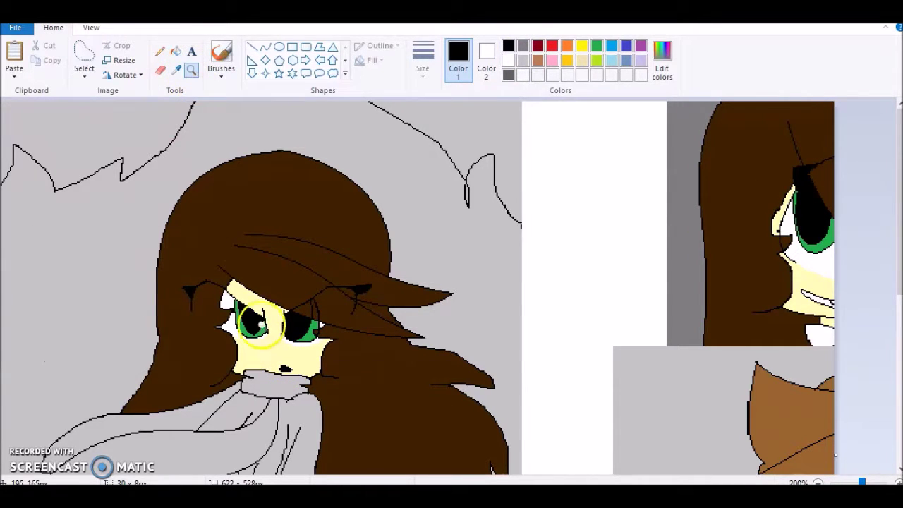
Sample the dark gray from the lower reference's clothing and fill all sections of the character's coat and sleeves
scroll(261, 328, down, 5)
click(176, 71)
scroll(726, 437, down, 10)
scroll(734, 427, down, 3)
click(801, 373)
scroll(661, 359, up, 14)
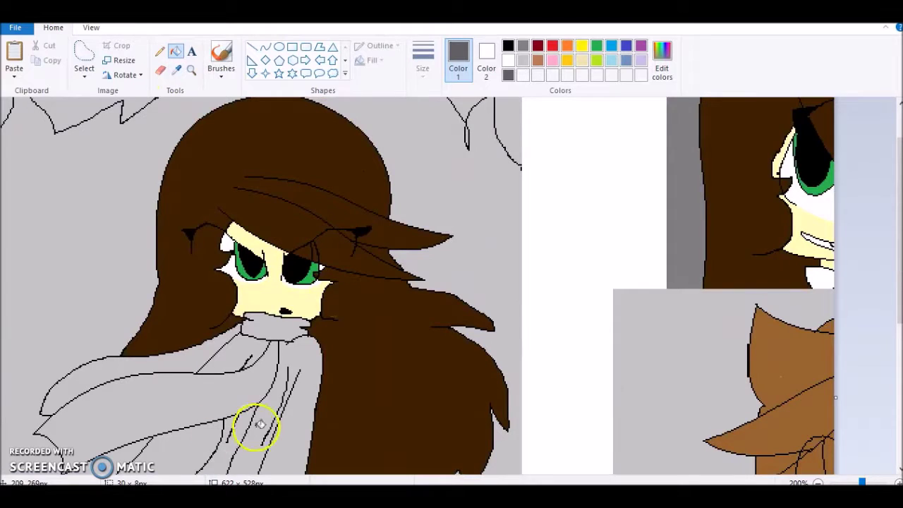
click(304, 350)
scroll(275, 361, down, 1)
click(215, 381)
click(184, 352)
click(232, 268)
Mix a nearly black custom color by lowering the brightness and fill the character's legs with it
scroll(274, 330, down, 2)
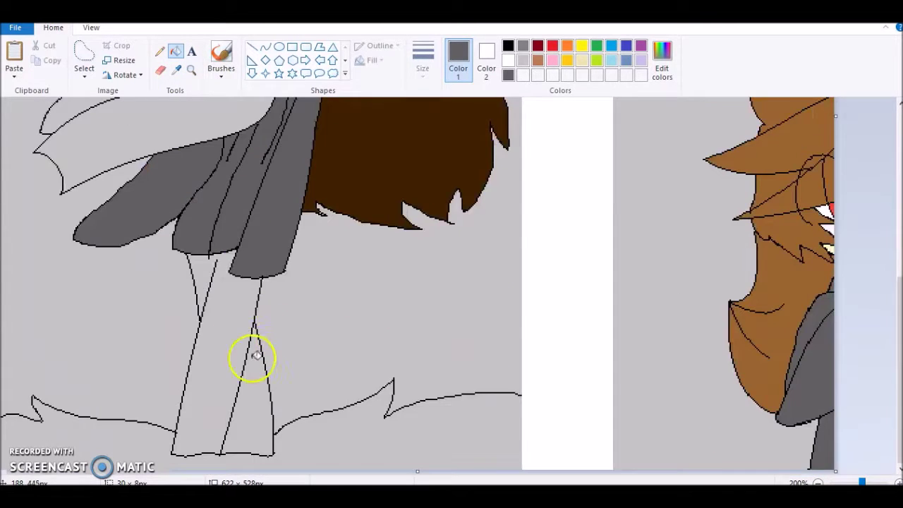
scroll(413, 127, up, 5)
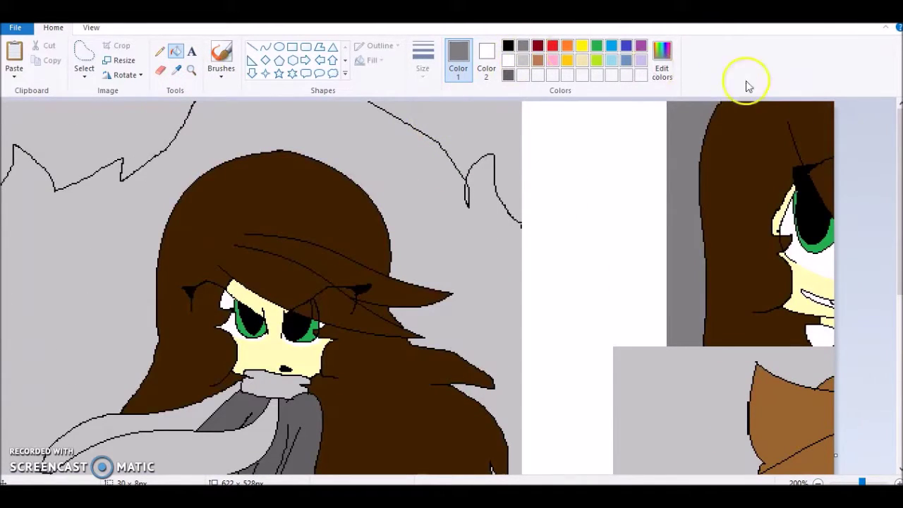
click(664, 62)
drag(595, 223, 595, 285)
click(329, 344)
scroll(247, 347, down, 5)
click(235, 377)
Trace the edges of the front leg in white with the Curve tool to separate it from the other leg
scroll(190, 329, up, 4)
scroll(194, 326, up, 2)
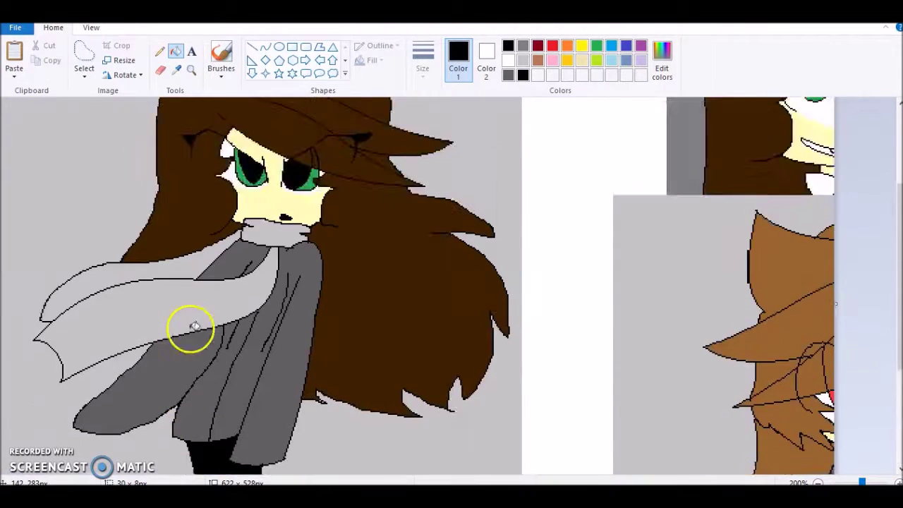
scroll(195, 327, down, 5)
click(266, 47)
click(508, 61)
mouse_move(223, 269)
mouse_down()
mouse_move(172, 458)
mouse_move(197, 324)
mouse_move(191, 343)
mouse_move(247, 317)
mouse_move(259, 289)
mouse_move(223, 453)
mouse_move(246, 388)
mouse_move(254, 337)
mouse_move(244, 314)
mouse_up()
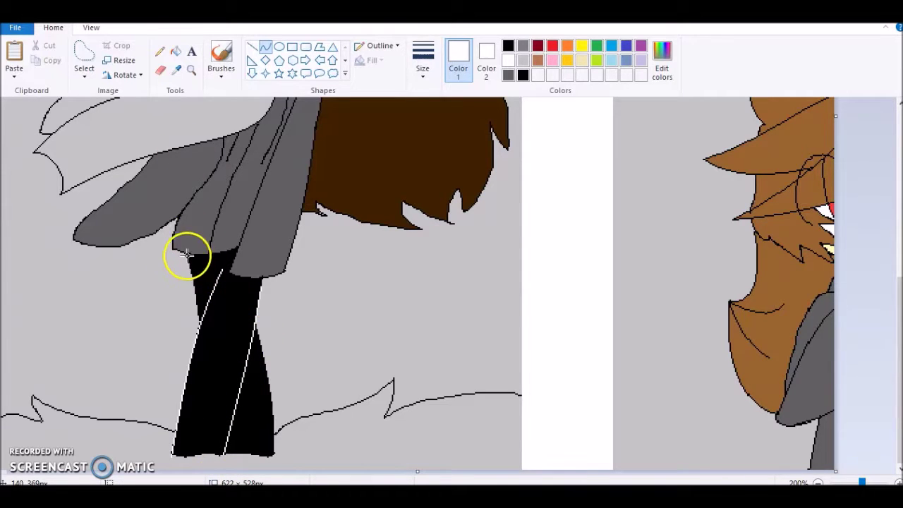
Paint over the upper part of the front leg's white edge line in black with the Pencil
click(189, 72)
click(264, 287)
click(230, 238)
click(216, 139)
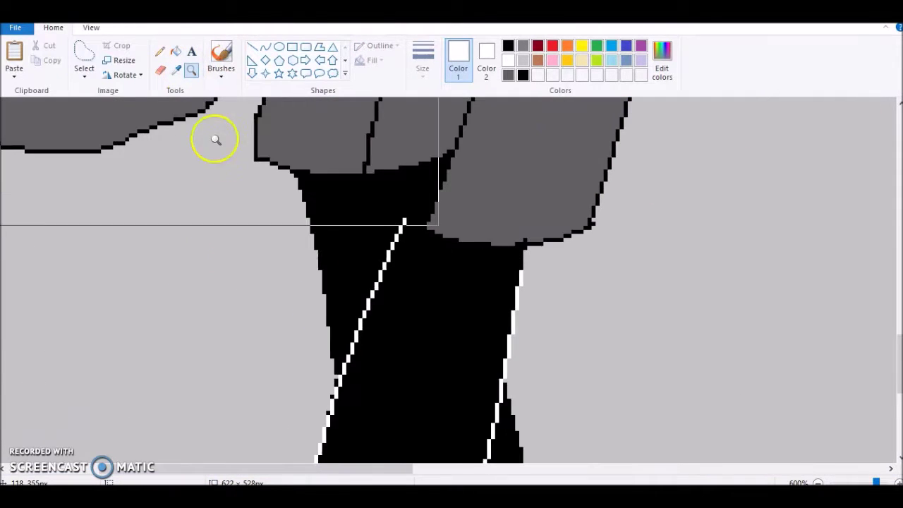
click(175, 70)
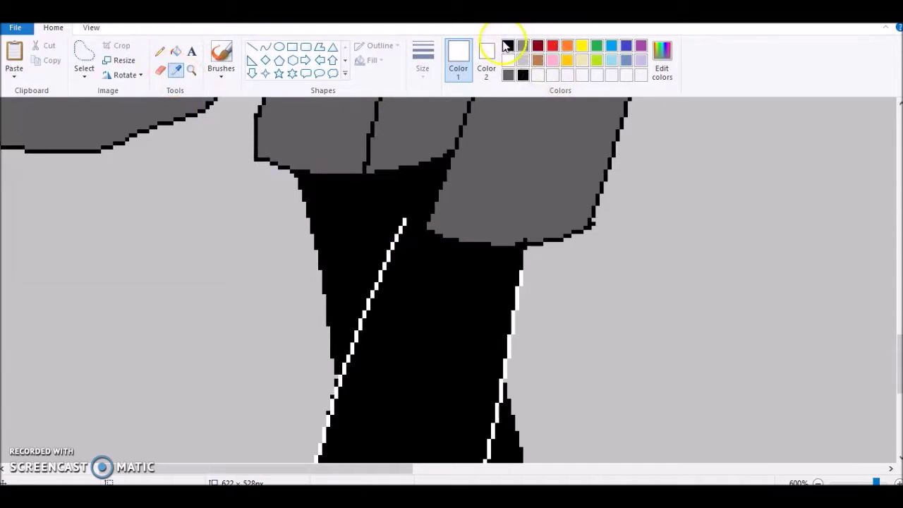
click(160, 51)
drag(404, 222, 363, 312)
Redraw the upper part of the front leg's edge line in white with the Pencil, undoing the first stroke
click(510, 60)
mouse_move(406, 187)
mouse_down()
mouse_move(418, 191)
mouse_move(371, 261)
mouse_move(350, 356)
mouse_up()
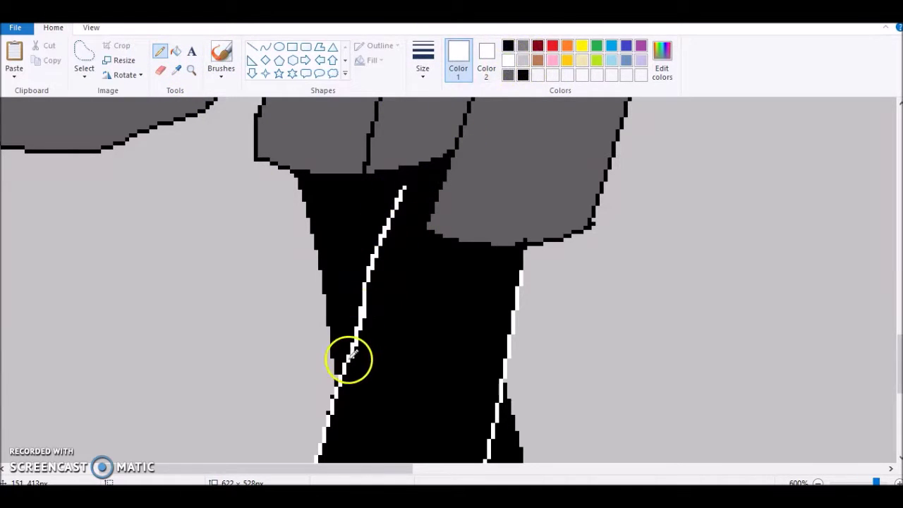
key(ctrl+z)
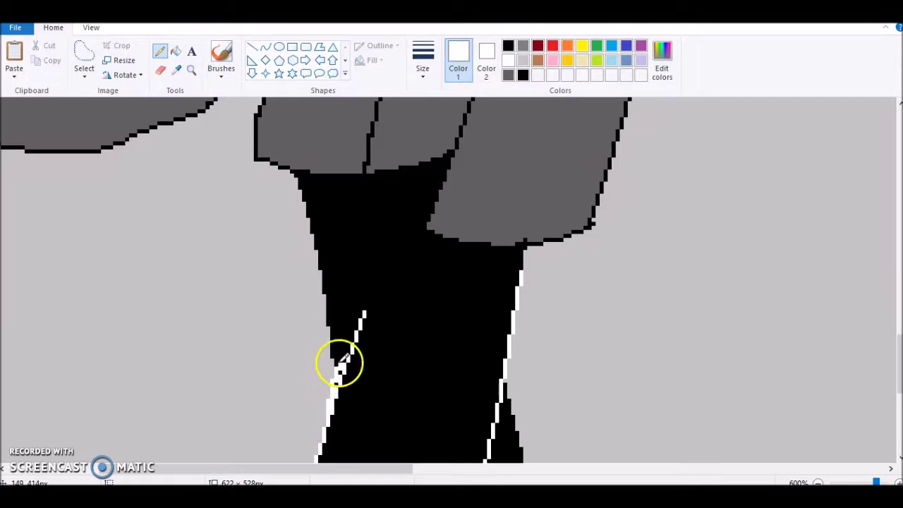
drag(351, 342, 391, 204)
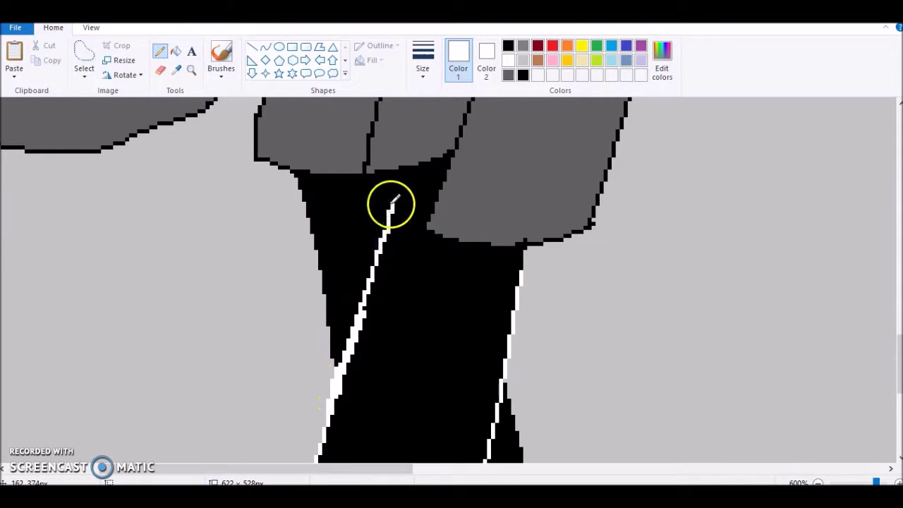
Trace the upper outer edge of the back leg in white with the Curve tool
mouse_move(296, 174)
mouse_down()
mouse_move(321, 365)
mouse_move(338, 384)
mouse_up()
drag(318, 304, 315, 245)
click(317, 244)
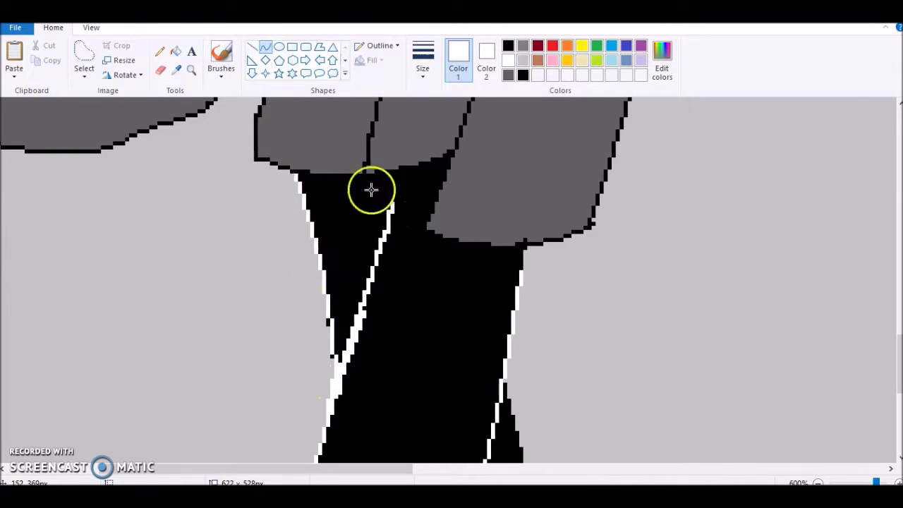
Trace the coat hem and the sleeve's lower edge above the legs in white curves
drag(297, 176, 449, 161)
mouse_move(314, 185)
mouse_down()
mouse_move(385, 181)
mouse_move(327, 186)
mouse_move(450, 157)
mouse_move(418, 224)
mouse_up()
click(429, 194)
click(430, 188)
mouse_move(523, 247)
mouse_down()
mouse_move(414, 218)
mouse_move(460, 254)
mouse_up()
Trace the front leg's rear edge and its bottom edge in white with the Curve tool
scroll(528, 218, down, 2)
mouse_move(521, 164)
mouse_down()
mouse_move(510, 287)
mouse_move(496, 325)
mouse_up()
click(506, 290)
click(512, 235)
scroll(635, 305, down, 4)
drag(404, 415, 250, 423)
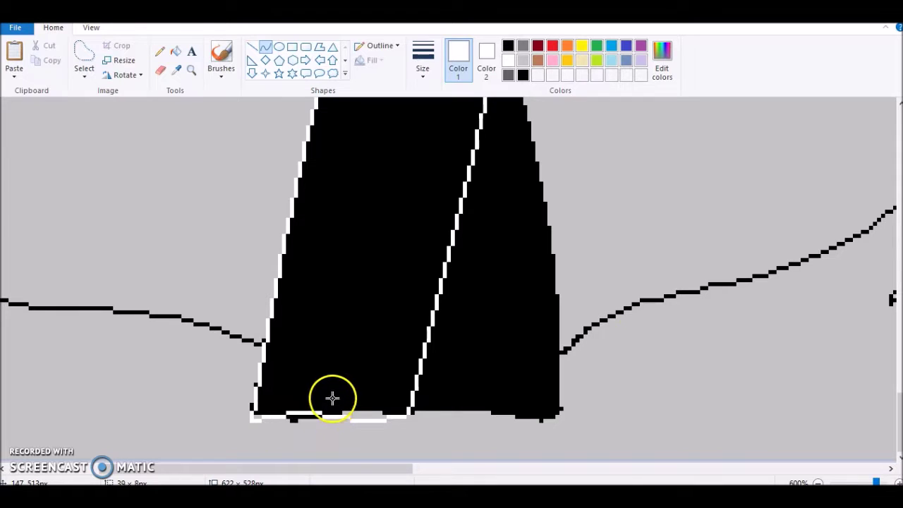
Clean up the stray pixels along the front leg's bottom edge with fills sampled from the black leg and the gray background
click(176, 70)
click(426, 259)
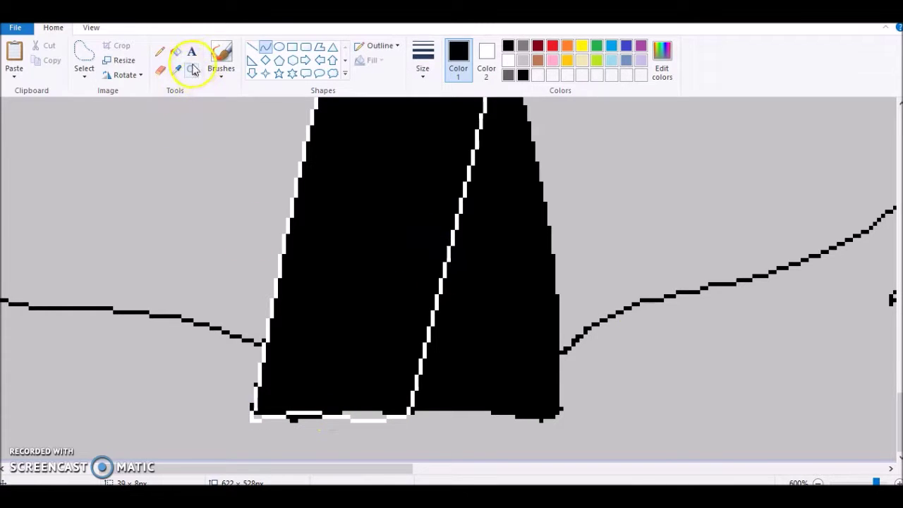
click(173, 50)
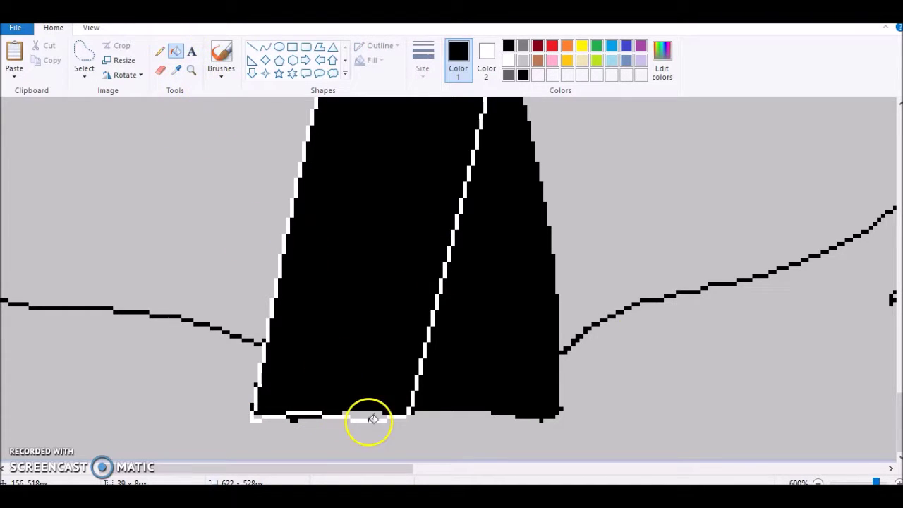
click(174, 70)
click(166, 190)
Switch to File Explorer, choose the track Trees in the Music folder, and minimize the folder window
key(alt+Tab)
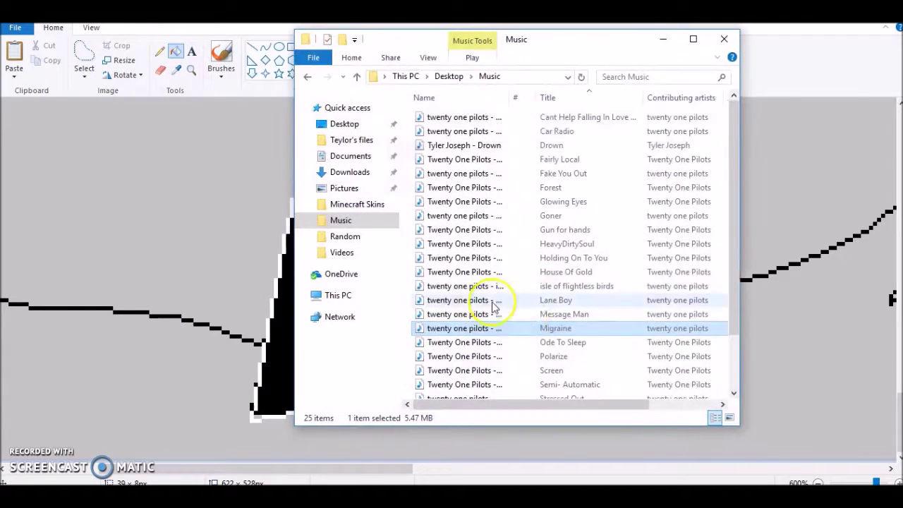
scroll(569, 343, down, 2)
click(562, 377)
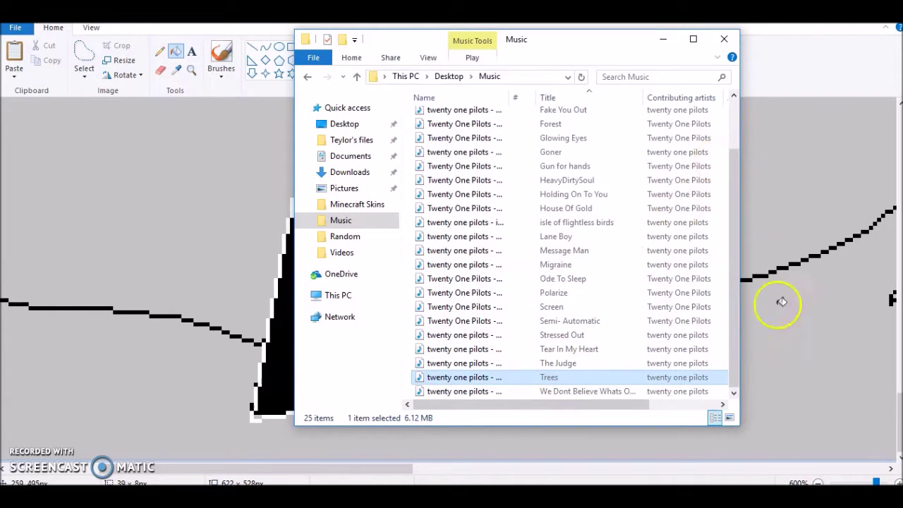
click(810, 294)
click(663, 40)
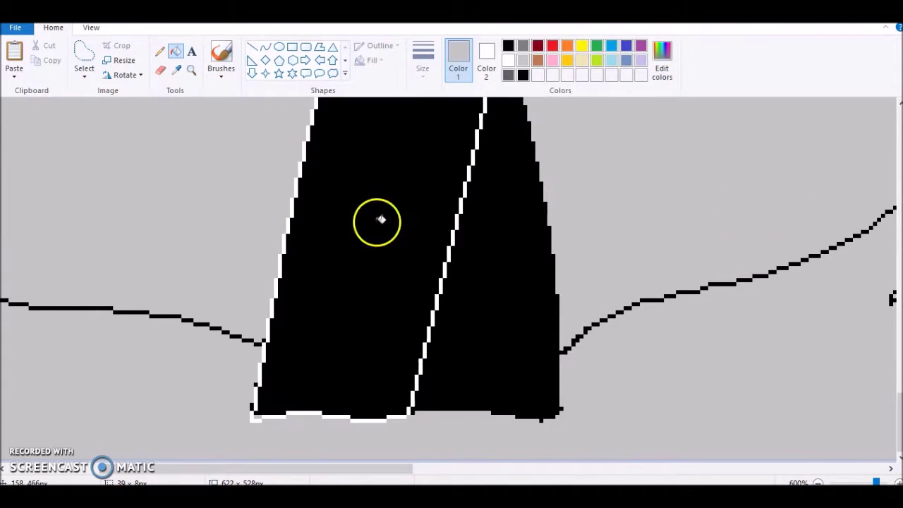
Trace the back leg's outer edge and bottom edge in white with the Curve tool
click(266, 47)
click(508, 60)
scroll(523, 191, up, 3)
scroll(619, 391, down, 2)
drag(501, 194, 558, 413)
mouse_move(547, 288)
mouse_down()
mouse_move(544, 240)
mouse_move(579, 327)
mouse_move(562, 406)
mouse_move(569, 416)
mouse_move(562, 334)
mouse_move(540, 425)
mouse_move(410, 413)
mouse_up()
drag(526, 425, 549, 425)
drag(510, 397, 471, 388)
Fill the background around the character with the palette orange
click(191, 69)
right_click(269, 200)
right_click(256, 278)
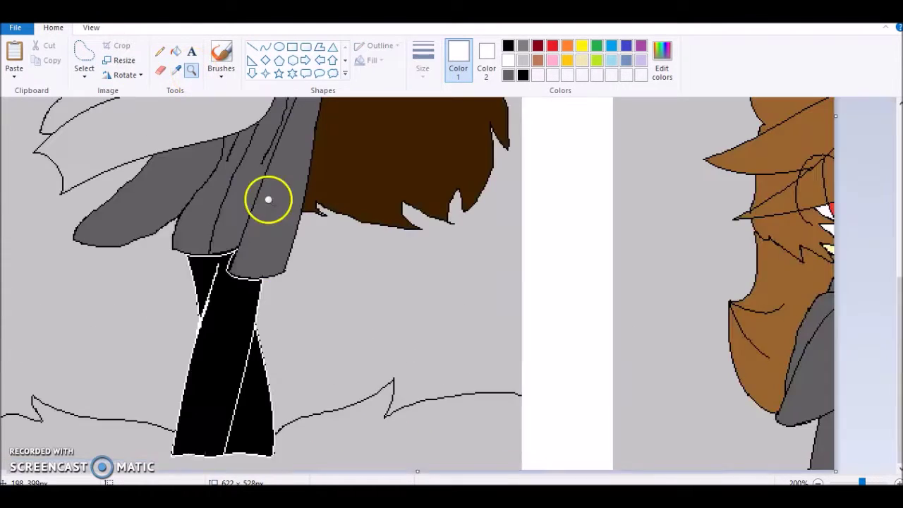
right_click(268, 353)
right_click(106, 342)
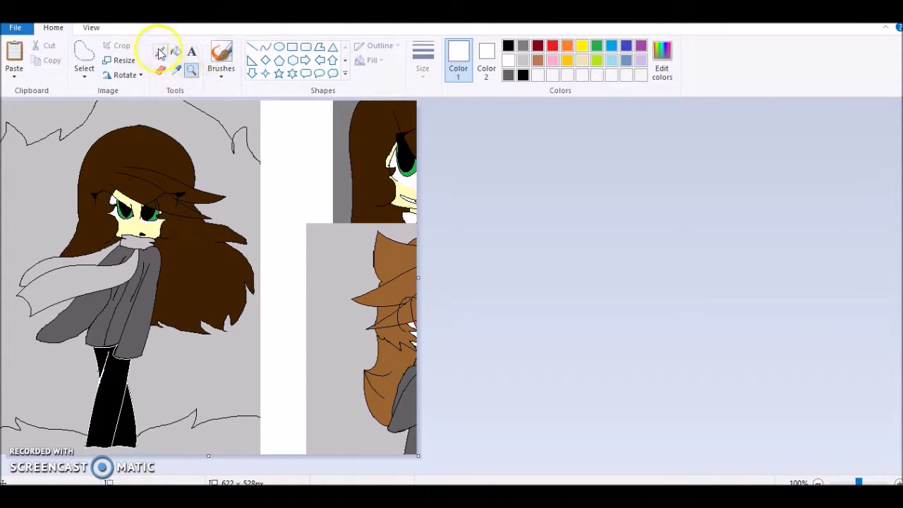
click(232, 157)
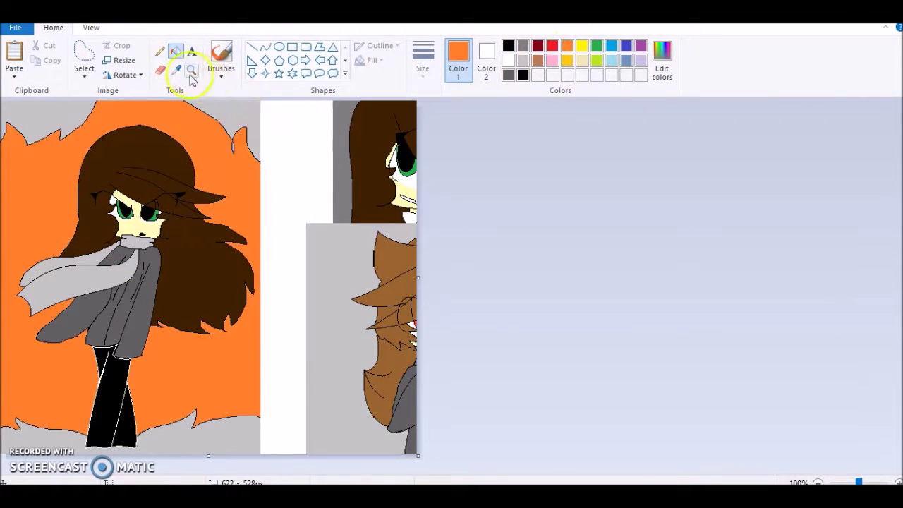
Erase a spot of the background beside the head and refill it with orange
click(191, 69)
click(169, 137)
click(160, 70)
mouse_move(231, 217)
mouse_down()
mouse_move(252, 201)
mouse_move(252, 184)
mouse_up()
click(177, 56)
click(237, 215)
Mix a dark orange (red 174, green 70, blue 0) by lowering the brightness and fill the background with it, undoing and repeating the fill
click(191, 71)
right_click(215, 163)
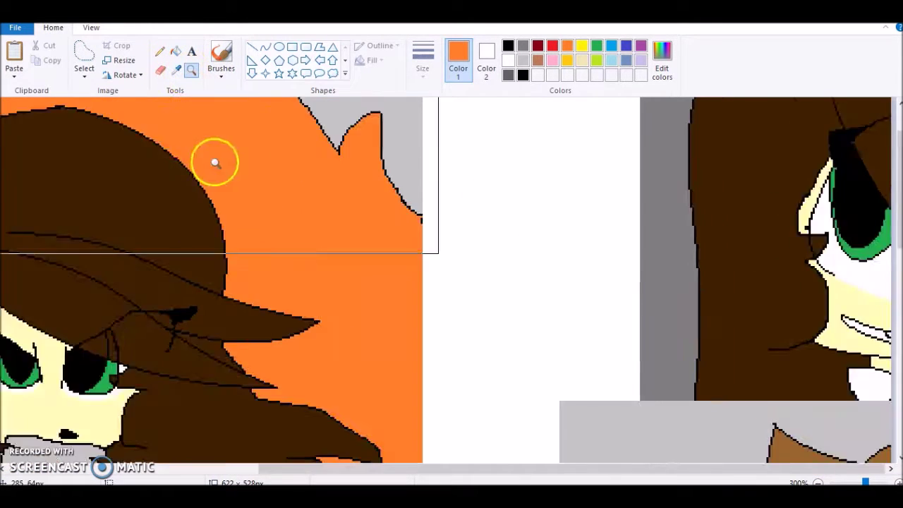
right_click(216, 163)
click(662, 64)
drag(591, 181, 595, 245)
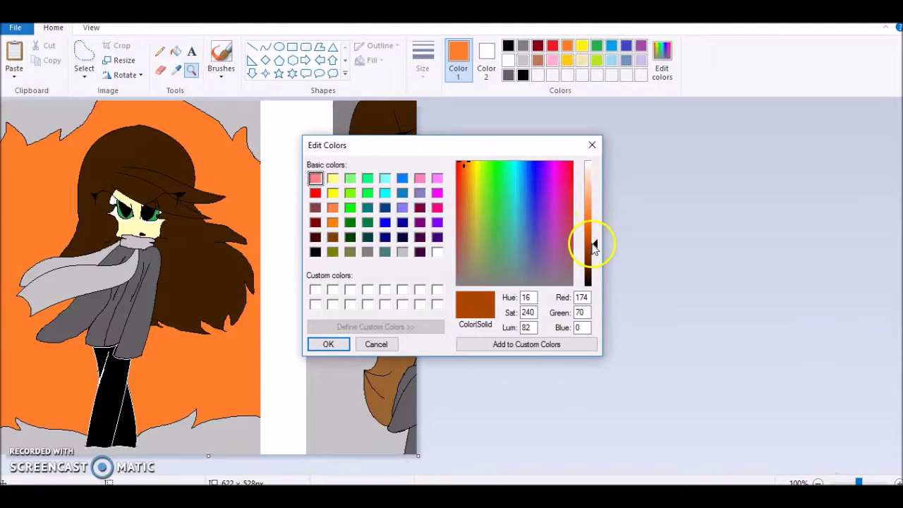
click(312, 350)
click(176, 52)
click(210, 161)
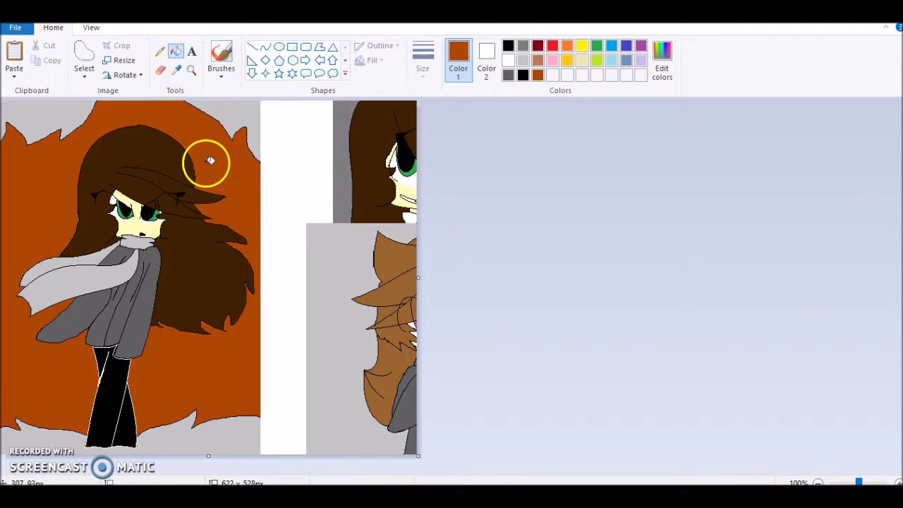
key(ctrl+z)
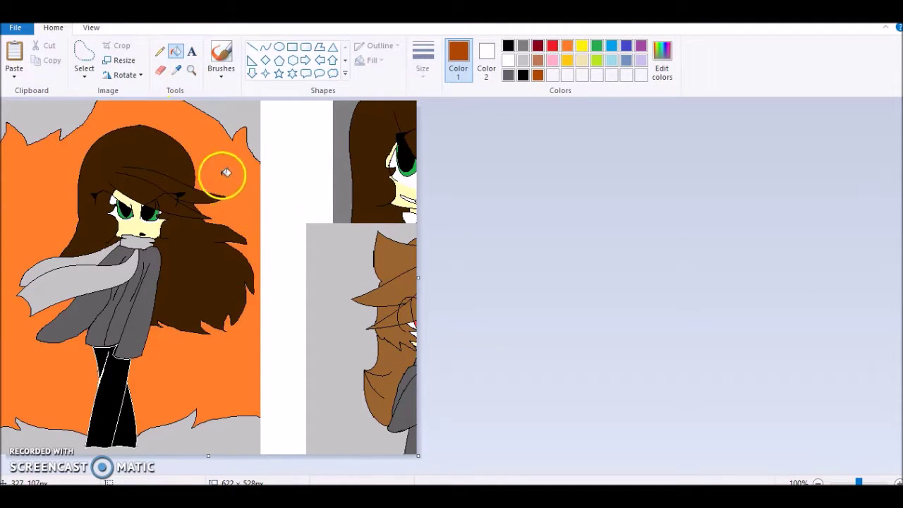
click(226, 172)
Fill the ground with green, and refill it with a darker green mixed by lowering the brightness
click(596, 46)
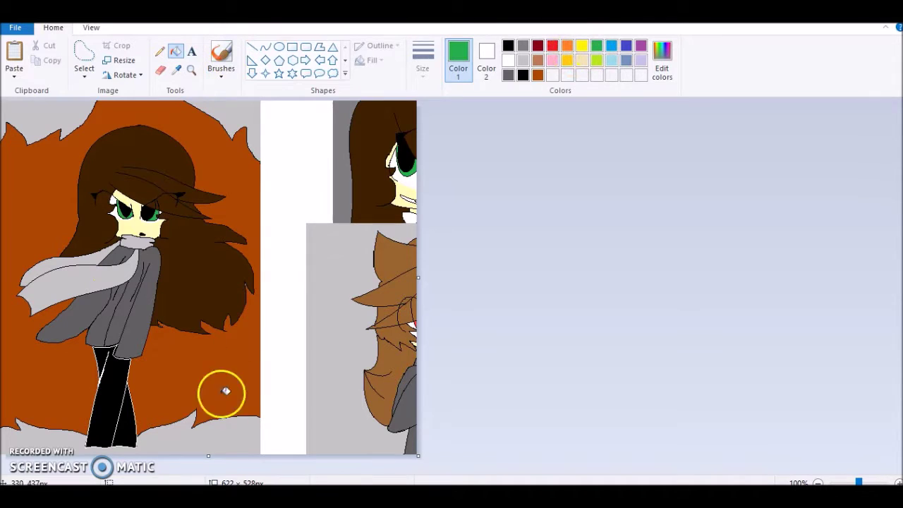
click(229, 432)
click(191, 71)
click(204, 374)
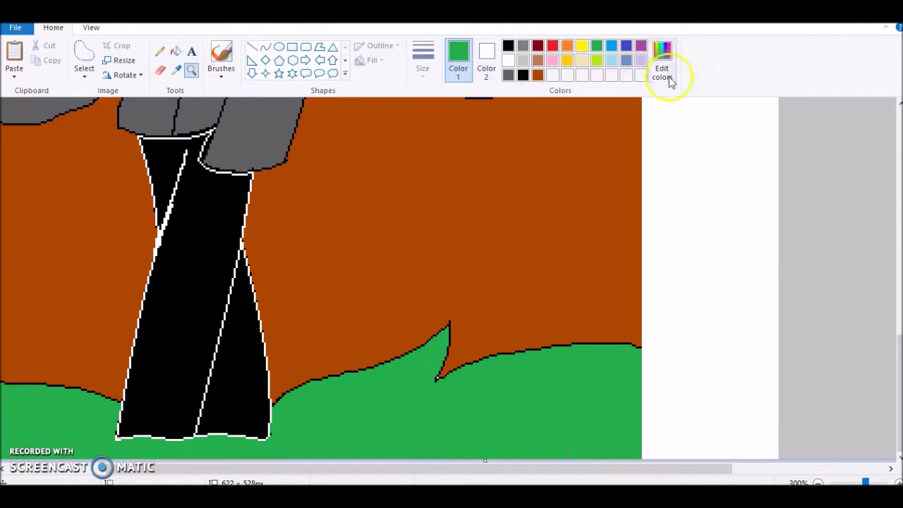
click(671, 80)
drag(592, 233, 595, 256)
click(326, 343)
click(360, 411)
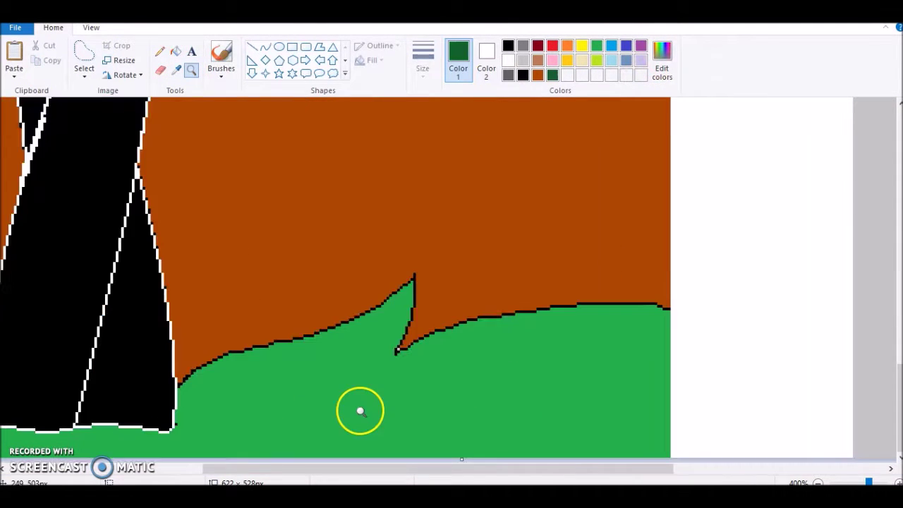
click(176, 51)
click(289, 356)
Outline a jagged patch at the ground's right edge in black with the Pencil, undoing the first three strokes, and fill it black
click(160, 51)
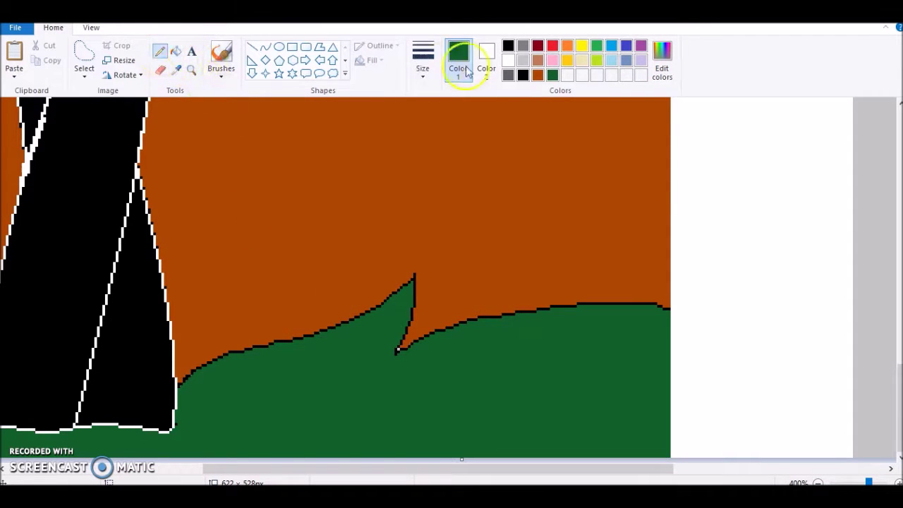
mouse_move(702, 349)
mouse_down()
mouse_move(627, 339)
mouse_move(427, 399)
mouse_up()
key(ctrl+z)
mouse_move(686, 353)
mouse_down()
mouse_move(541, 405)
mouse_move(597, 431)
mouse_up()
key(ctrl+z)
mouse_move(678, 334)
mouse_down()
mouse_move(541, 362)
mouse_move(530, 413)
mouse_up()
key(ctrl+z)
mouse_move(711, 346)
mouse_down()
mouse_move(522, 375)
mouse_move(481, 417)
mouse_move(416, 423)
mouse_up()
click(175, 51)
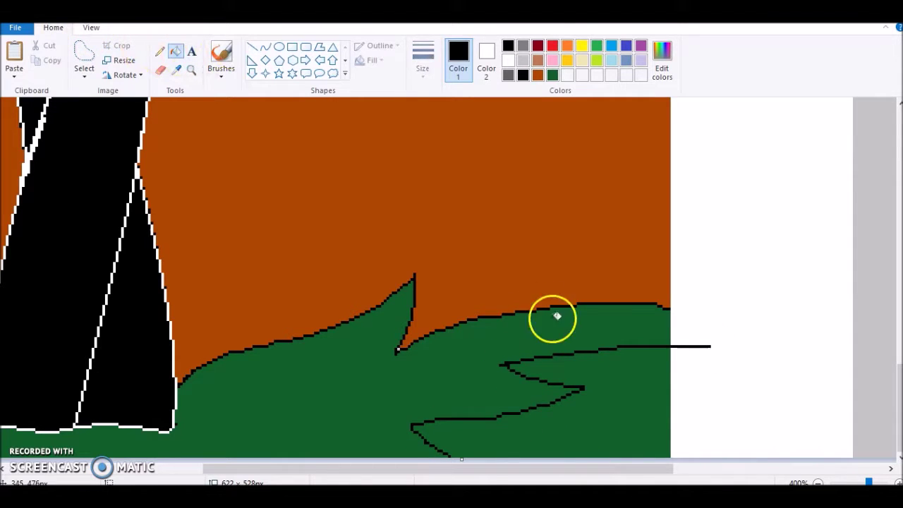
click(593, 388)
Draw a spiky patch down from the grass line right of the legs with the Pencil and fill it black
click(160, 69)
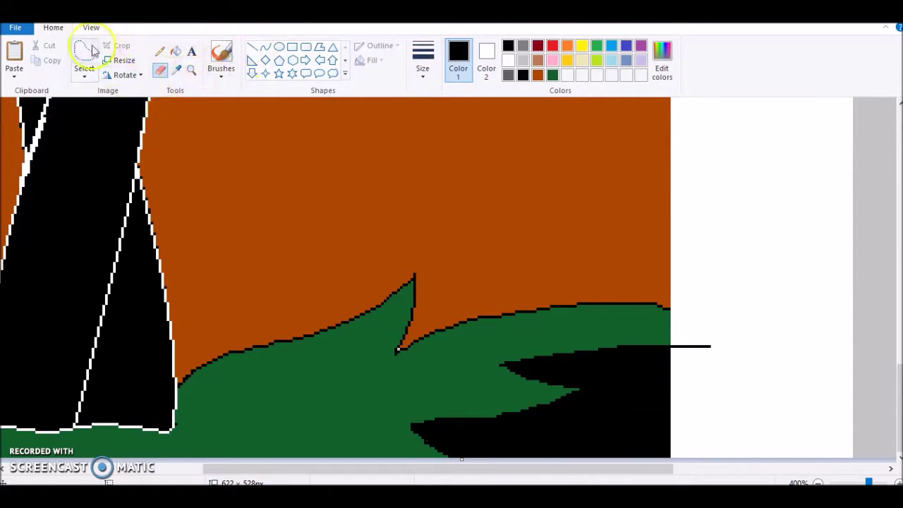
click(83, 70)
click(93, 105)
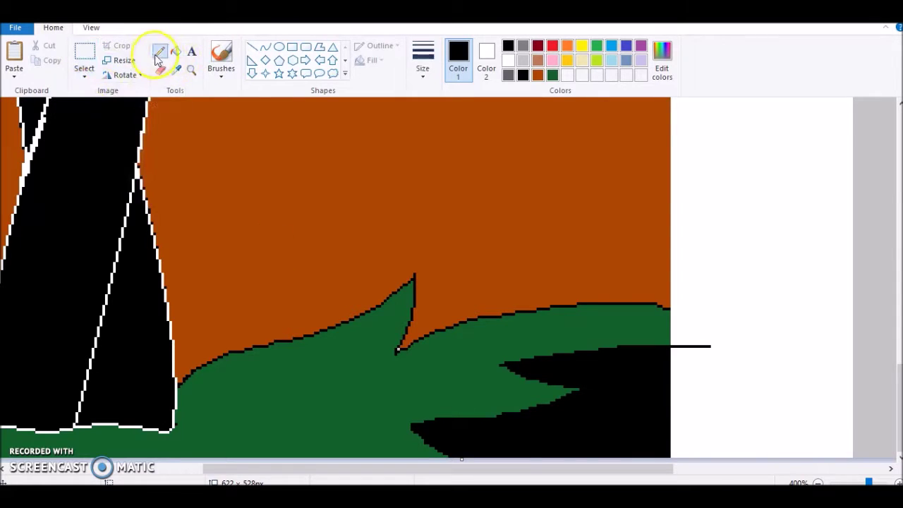
mouse_move(329, 334)
mouse_down()
mouse_move(283, 452)
mouse_move(235, 353)
mouse_up()
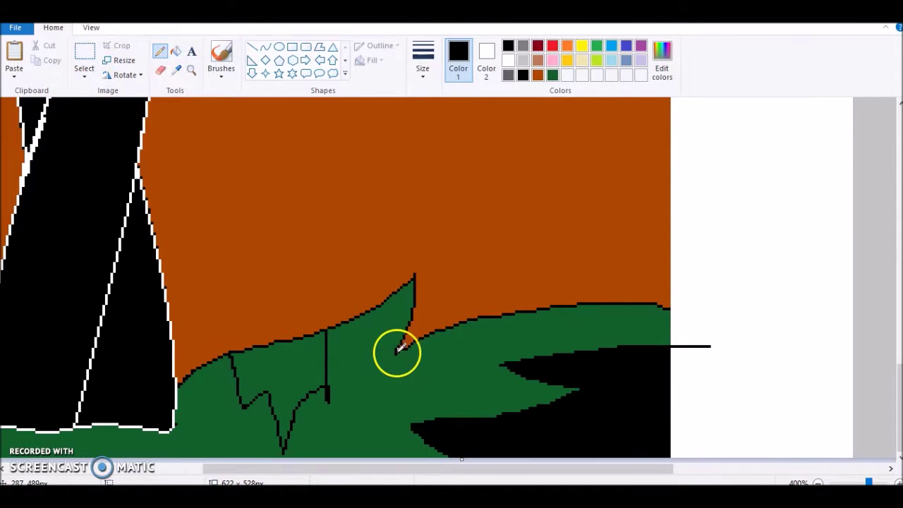
click(176, 58)
click(311, 371)
Delete the black line end that sticks out into the white margin beside the drawing using a rectangular selection
click(84, 57)
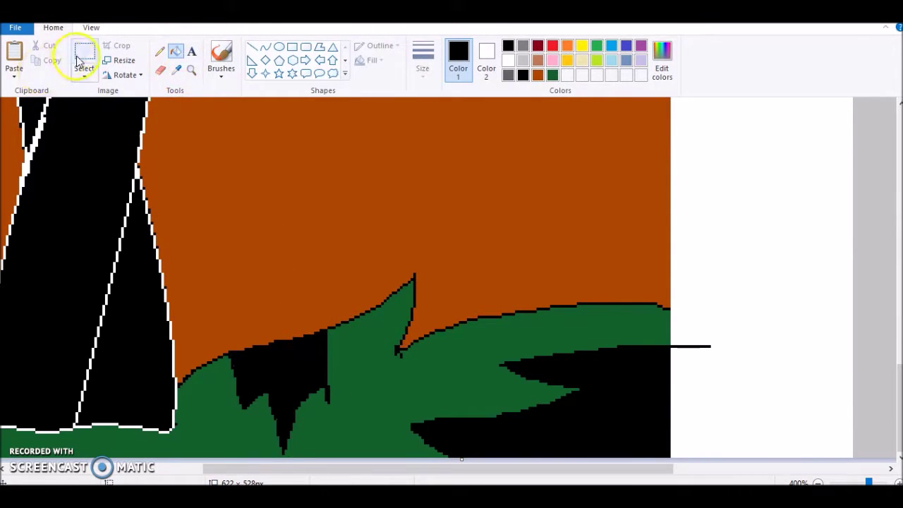
drag(794, 192, 674, 422)
right_click(734, 414)
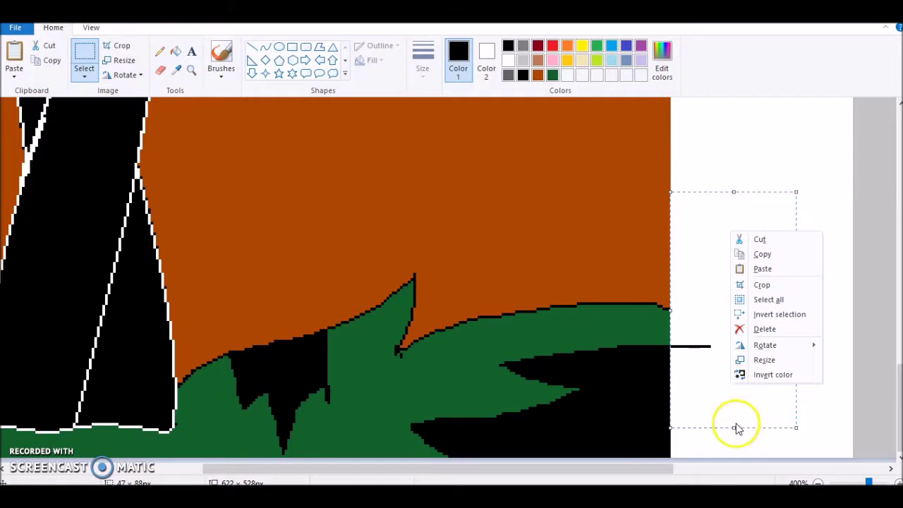
click(741, 327)
Mix a very dark blue by lowering the brightness and fill the gray areas in the drawing's two upper corners
click(190, 70)
right_click(197, 154)
right_click(172, 256)
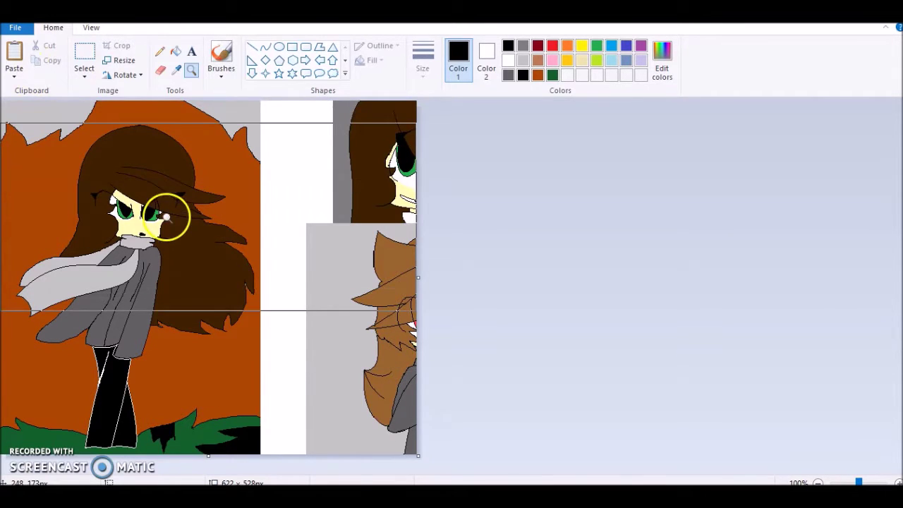
click(75, 115)
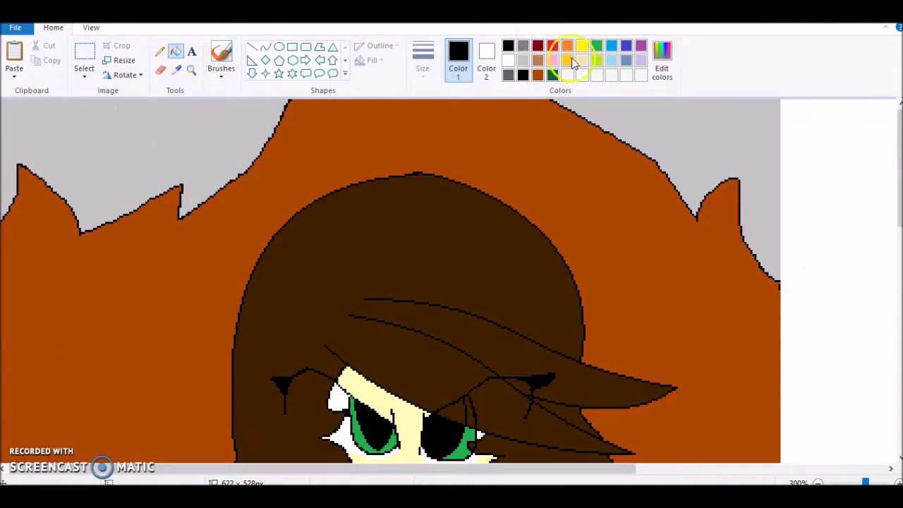
click(611, 46)
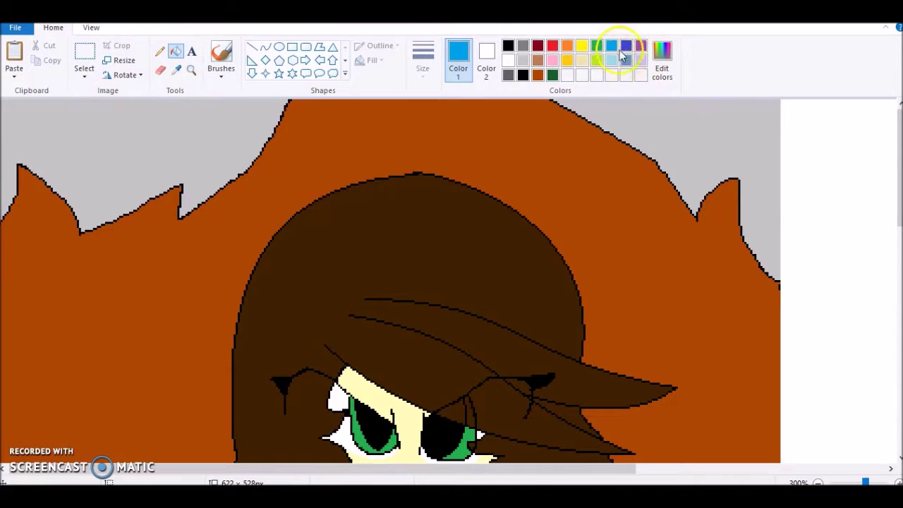
click(662, 60)
drag(590, 227, 593, 276)
click(329, 345)
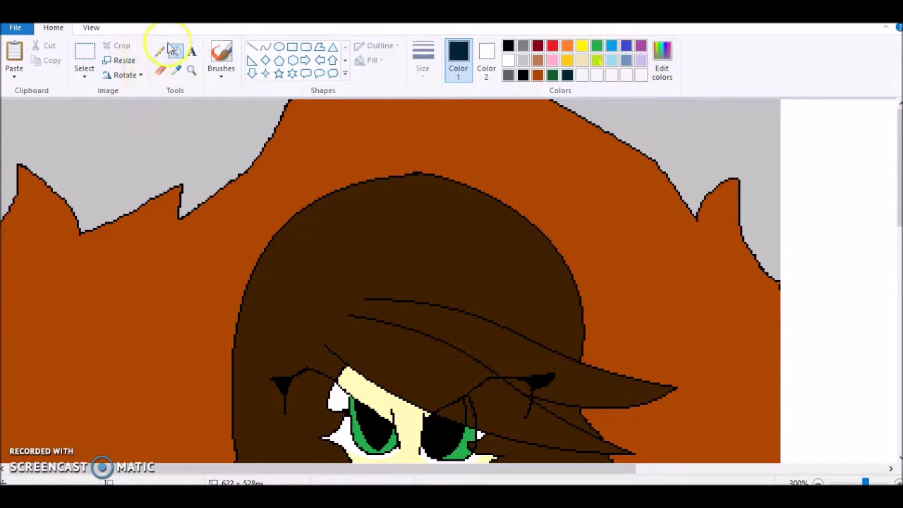
click(162, 134)
click(570, 111)
Dot white stars across the dark blue sky in the drawing's upper left corner with the Pencil
click(191, 70)
click(169, 115)
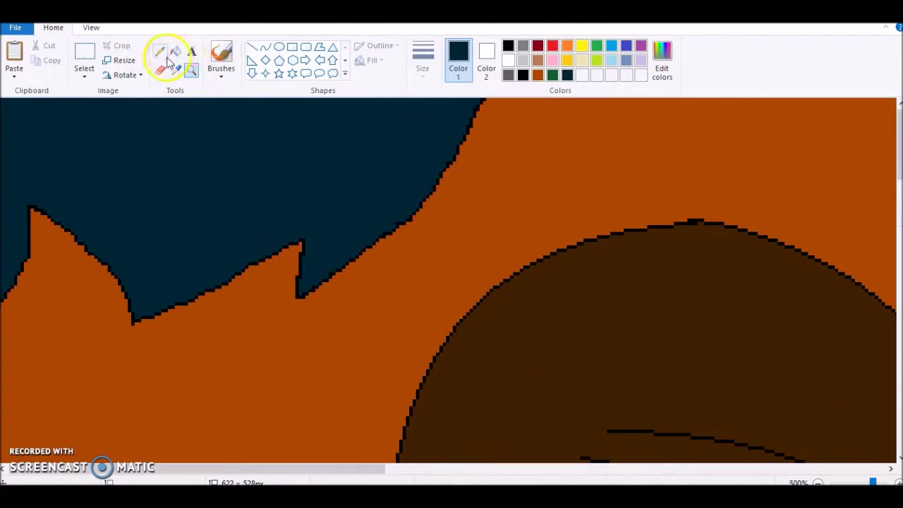
click(159, 51)
click(508, 60)
click(394, 132)
click(291, 166)
click(227, 188)
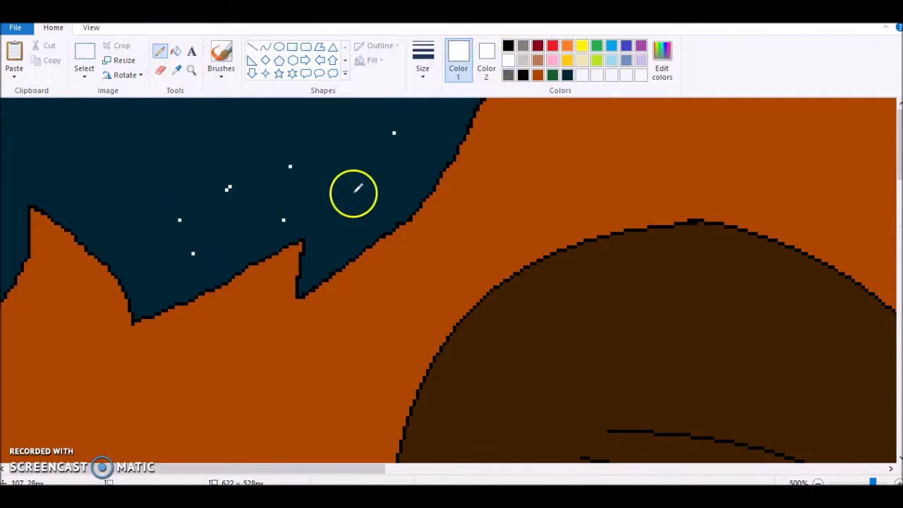
click(114, 132)
click(66, 154)
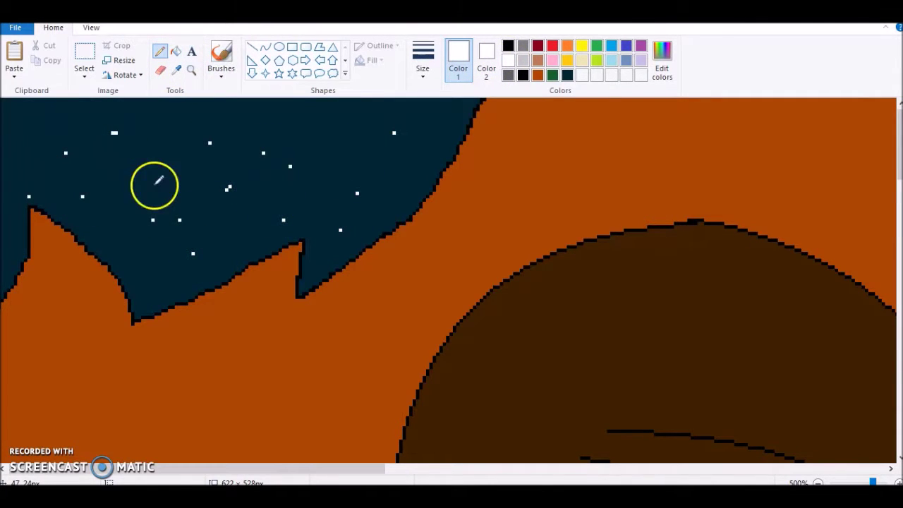
Dot white stars across the dark blue sky in the drawing's upper right corner
drag(262, 468, 594, 468)
click(484, 200)
click(498, 333)
scroll(338, 131, up, 1)
click(290, 133)
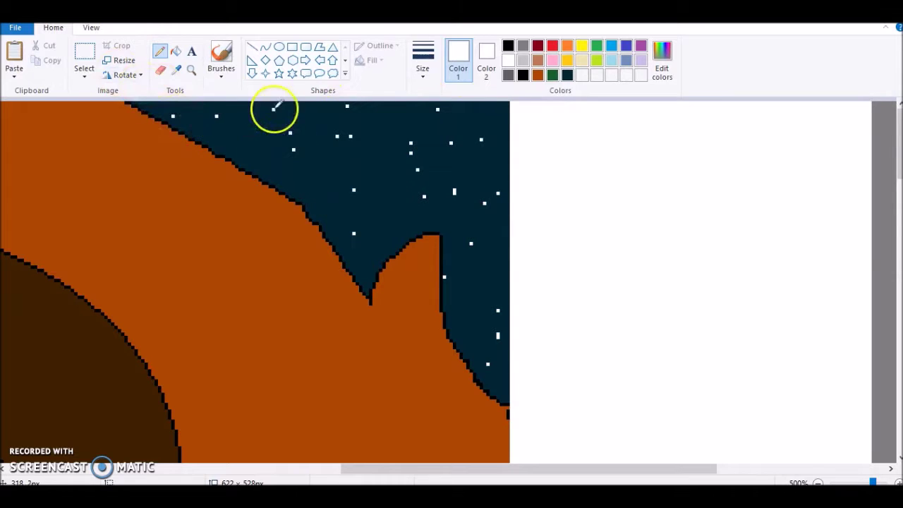
Narrow the canvas to 388 × 528 px to cut off the reference drawings beside the finished drawing
click(178, 70)
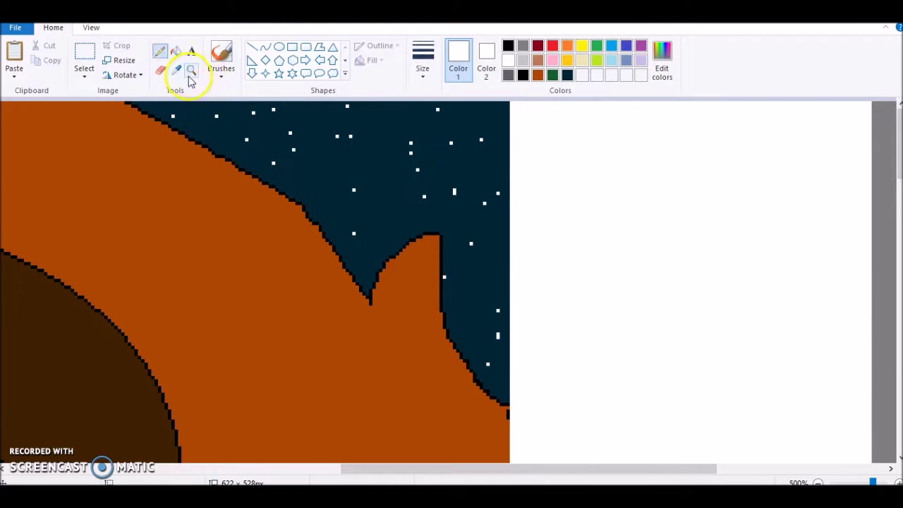
click(191, 70)
right_click(210, 147)
right_click(216, 205)
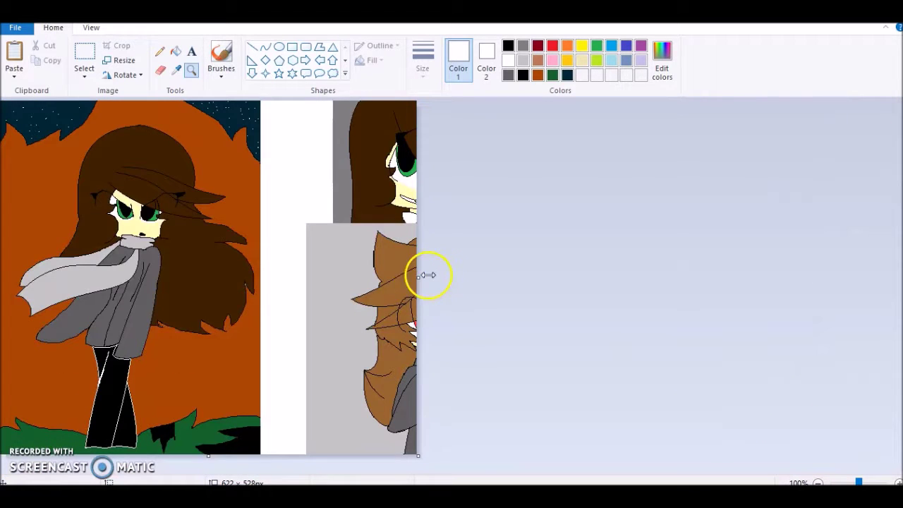
drag(429, 275, 261, 314)
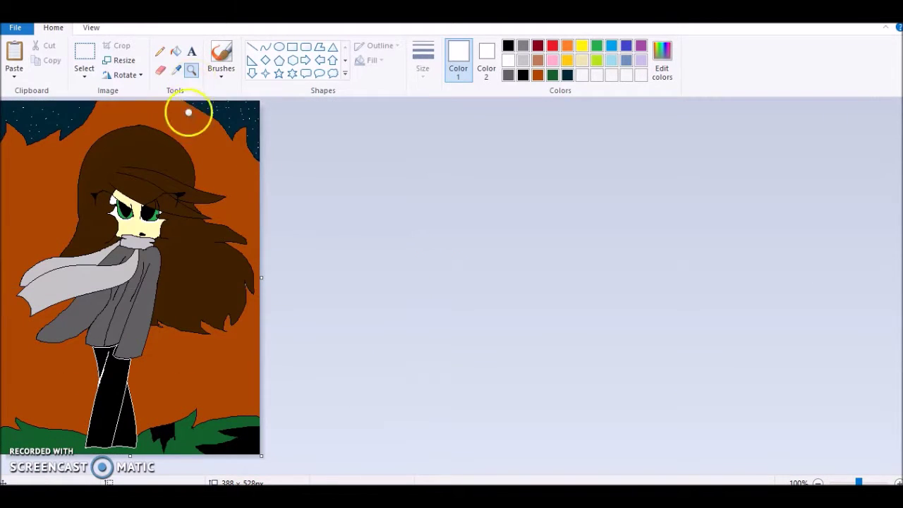
Try a medium gray fill on all parts of the scarf, and refill them with light gray
click(165, 250)
click(166, 250)
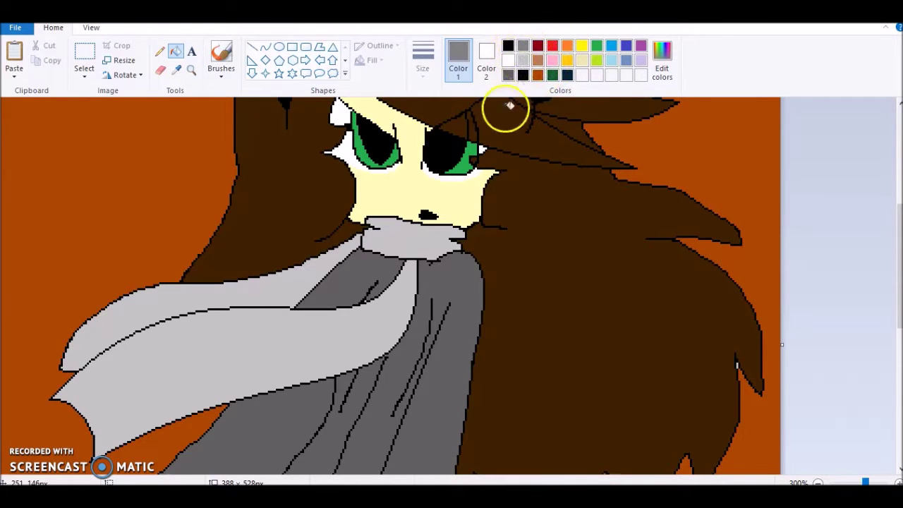
click(397, 278)
click(252, 283)
click(523, 62)
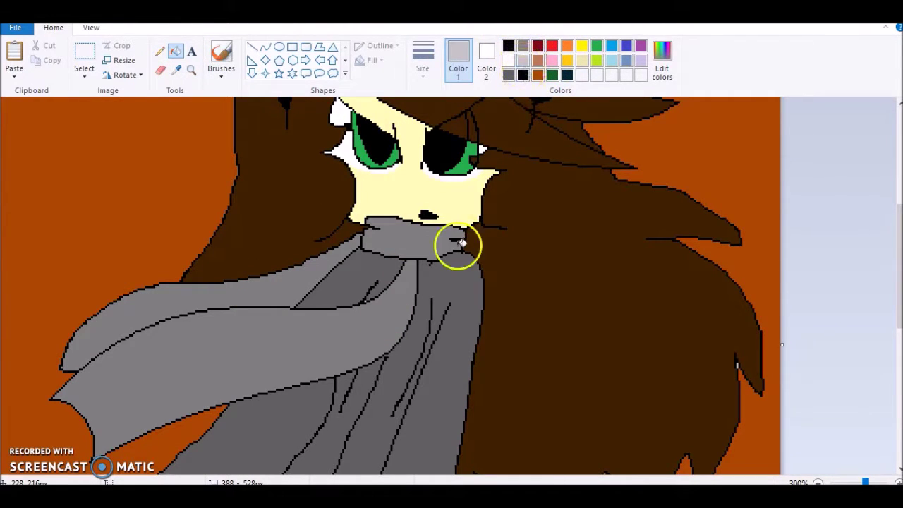
click(455, 241)
click(383, 319)
click(192, 297)
Set the background color to black and paint black stripes across the scarf's tail and neck wrap with the Eraser
click(162, 72)
click(486, 69)
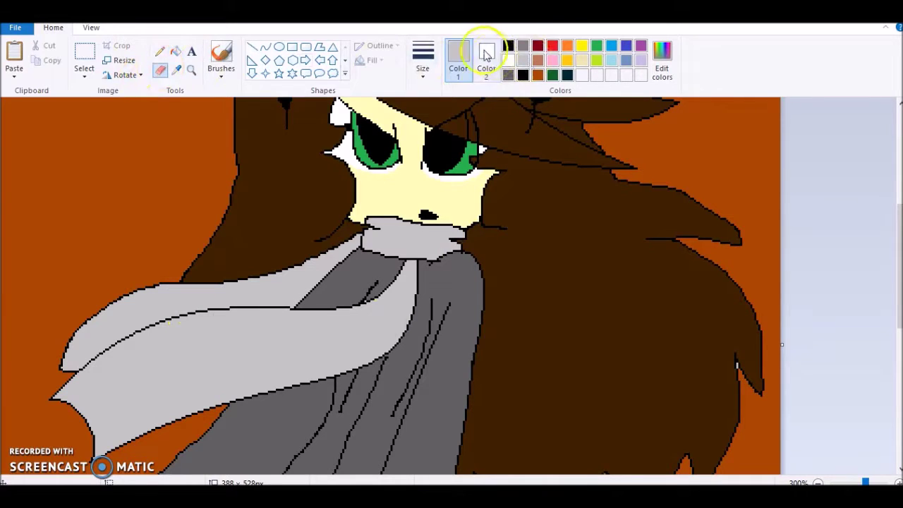
click(508, 46)
click(480, 150)
drag(82, 325, 171, 422)
drag(238, 280, 321, 382)
drag(329, 247, 417, 303)
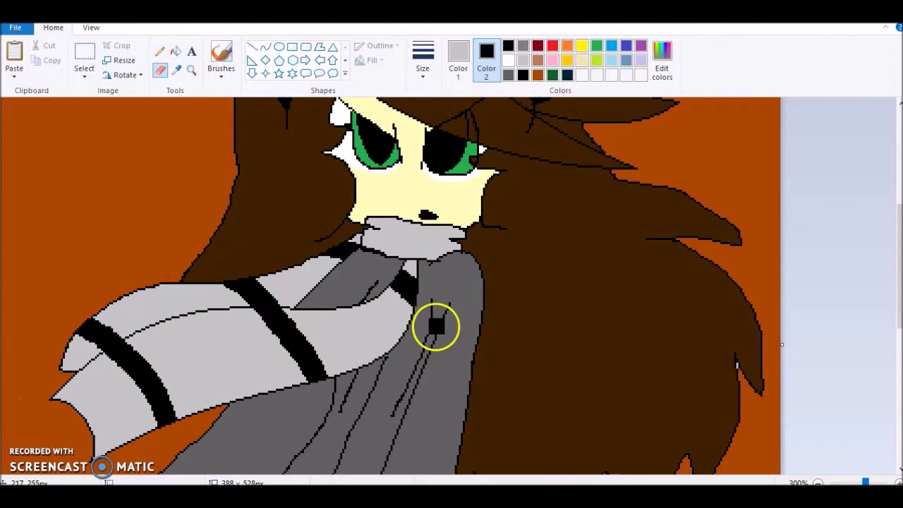
mouse_move(460, 216)
mouse_down()
mouse_move(458, 252)
mouse_move(447, 213)
mouse_move(430, 272)
mouse_move(387, 200)
mouse_move(371, 282)
mouse_move(379, 205)
mouse_up()
Widen the scarf's middle stripe and fill its tail ends and the gaps between stripe edges with black
click(176, 50)
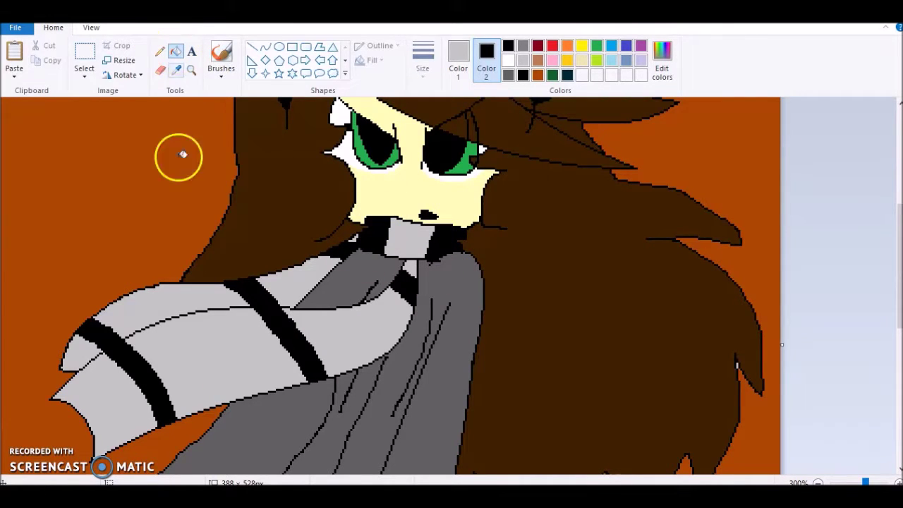
right_click(114, 404)
click(160, 70)
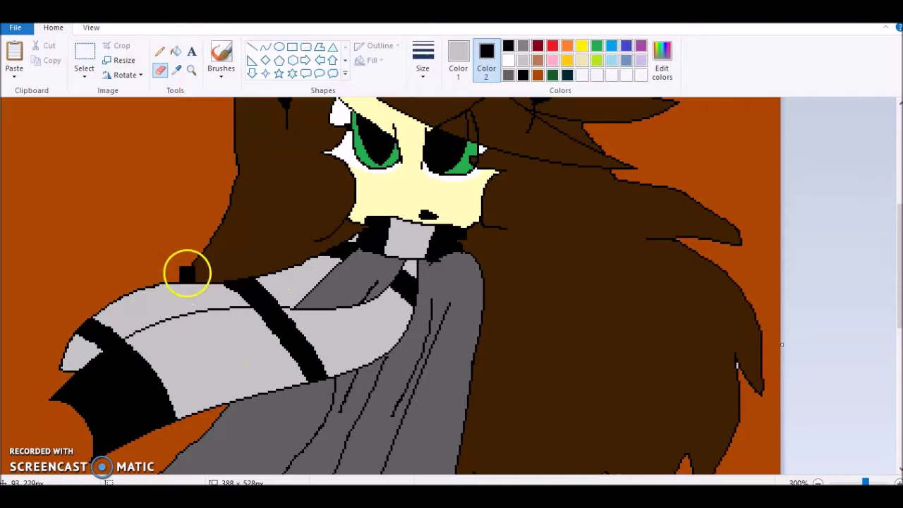
drag(187, 272, 258, 387)
click(176, 51)
right_click(265, 356)
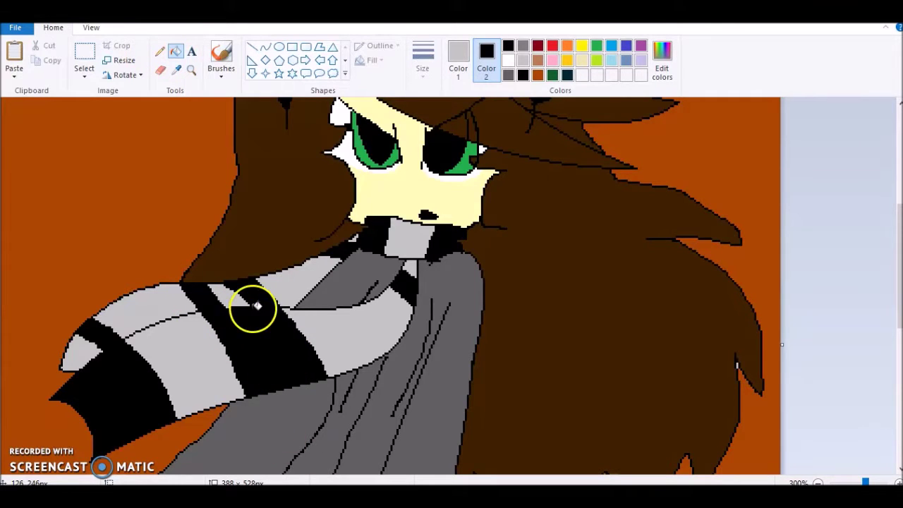
right_click(92, 356)
right_click(400, 258)
click(361, 258)
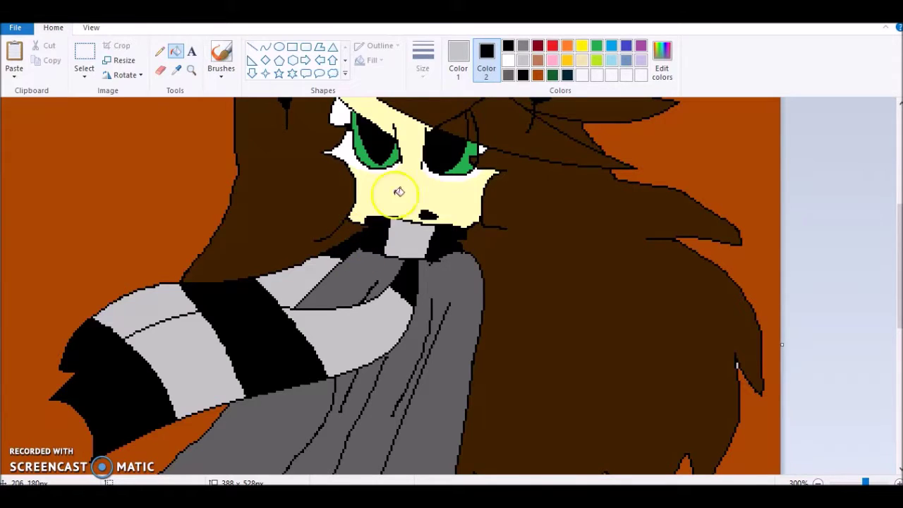
Try dark red on the scarf's light gray stripes and undo the fills
click(456, 60)
scroll(406, 159, down, 6)
scroll(248, 218, up, 5)
scroll(252, 218, down, 2)
scroll(252, 218, up, 2)
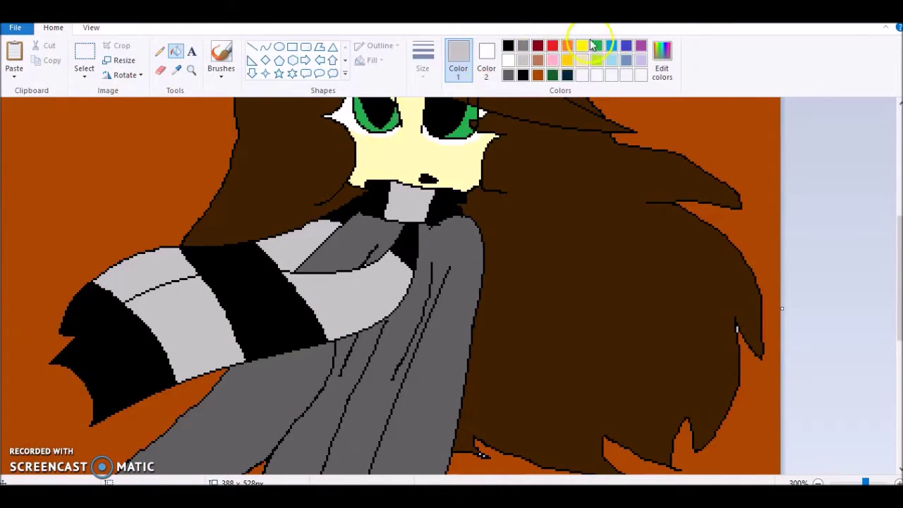
click(538, 46)
click(413, 204)
click(367, 298)
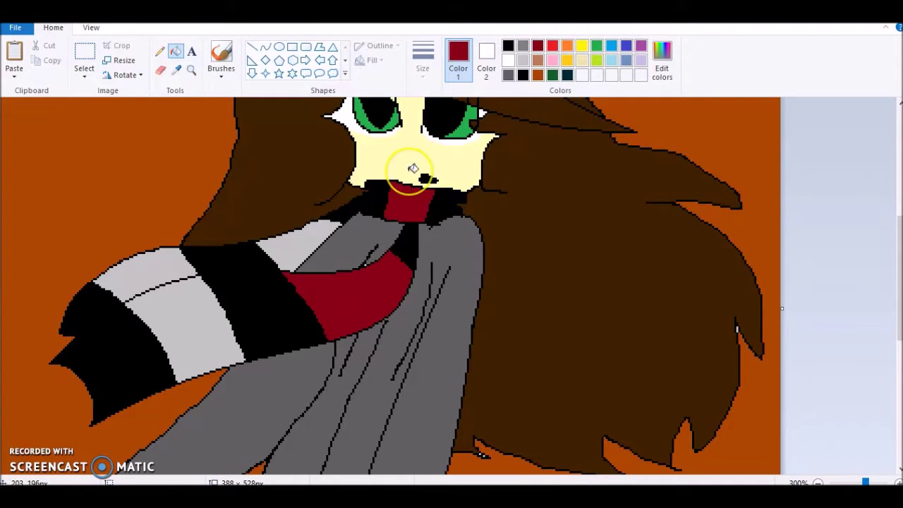
key(ctrl+z)
key(ctrl+z)
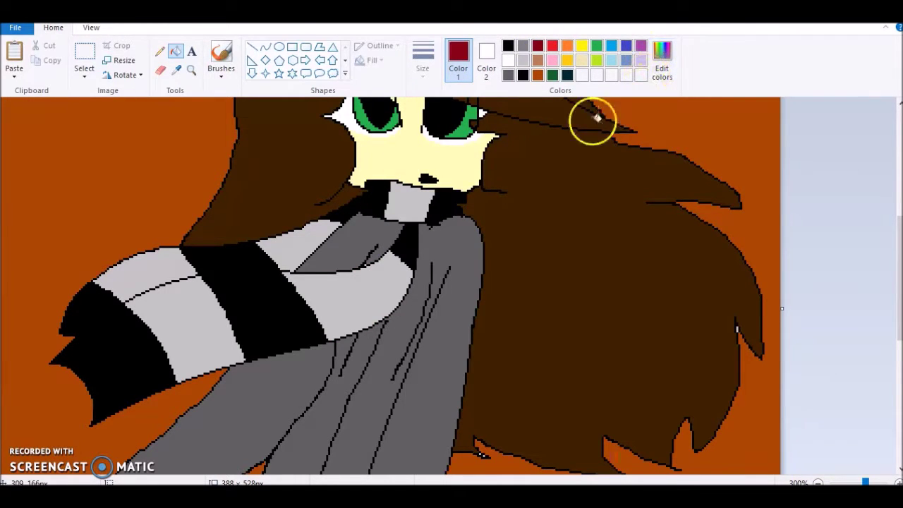
Brush a translucent red stroke over the face, sample its muted red over the dark area, and undo the stroke
click(222, 70)
click(276, 124)
click(553, 47)
drag(488, 114, 404, 157)
click(175, 70)
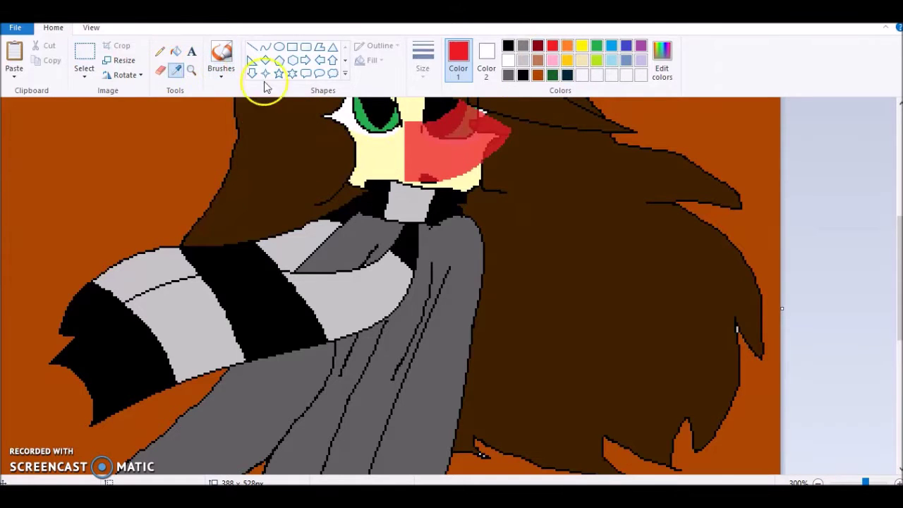
click(462, 124)
key(ctrl+z)
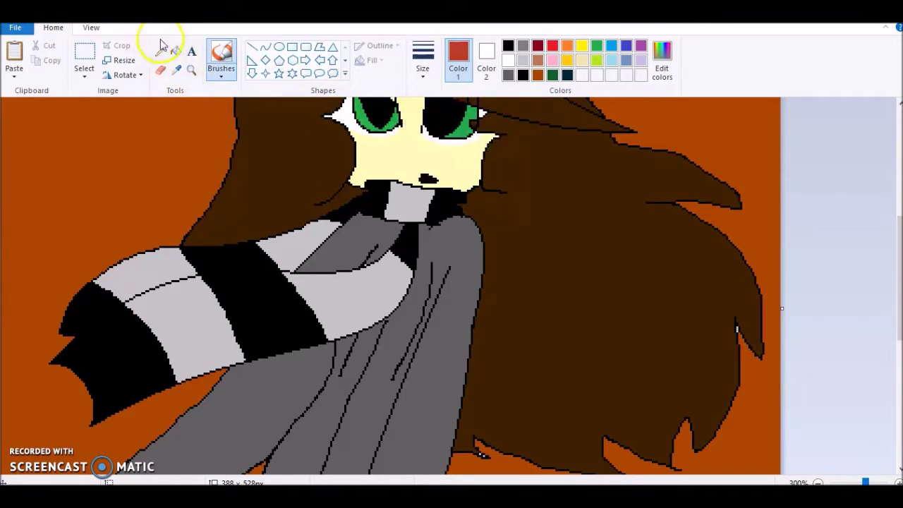
Try the sampled muted red on the scarf's light gray stripes and undo all the fills
click(176, 51)
click(409, 201)
click(373, 309)
click(296, 246)
click(193, 306)
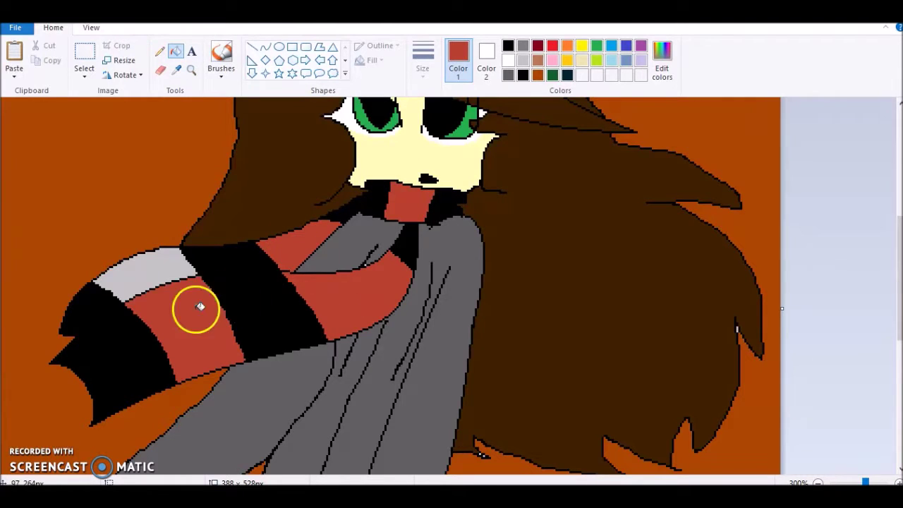
click(160, 267)
key(ctrl+z)
key(ctrl+z)
key(ctrl+z)
key(ctrl+z)
key(ctrl+z)
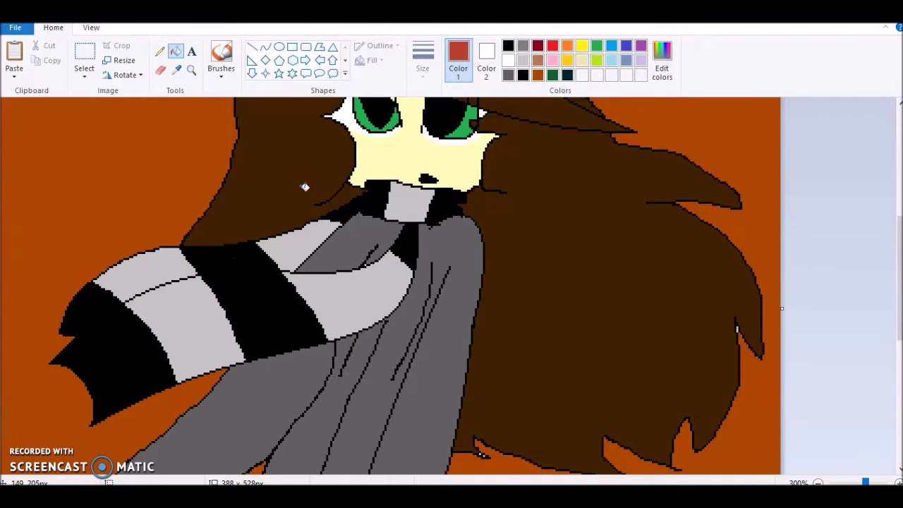
Mix a medium gray (134, 134, 134) by darkening the light gray, and fill the scarf's light gray stripes with it
click(538, 61)
click(523, 61)
click(662, 56)
drag(598, 190, 592, 221)
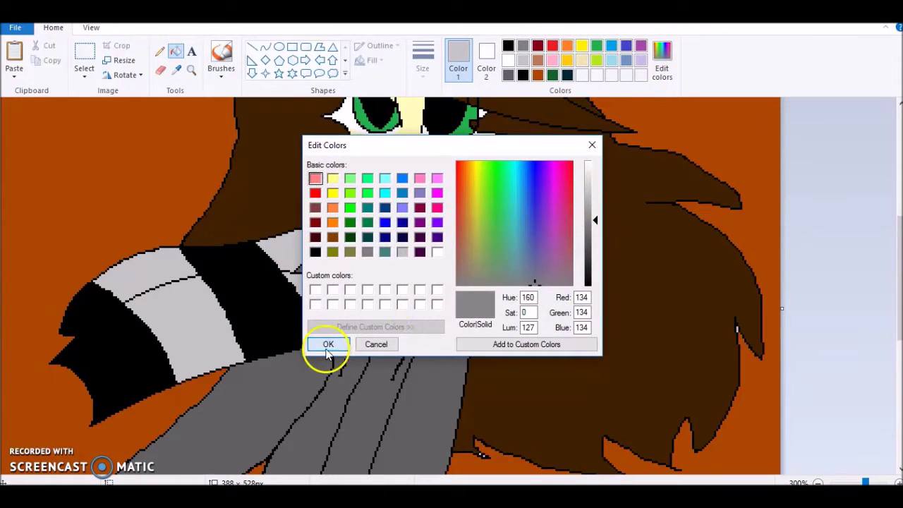
click(328, 344)
click(321, 305)
key(ctrl+z)
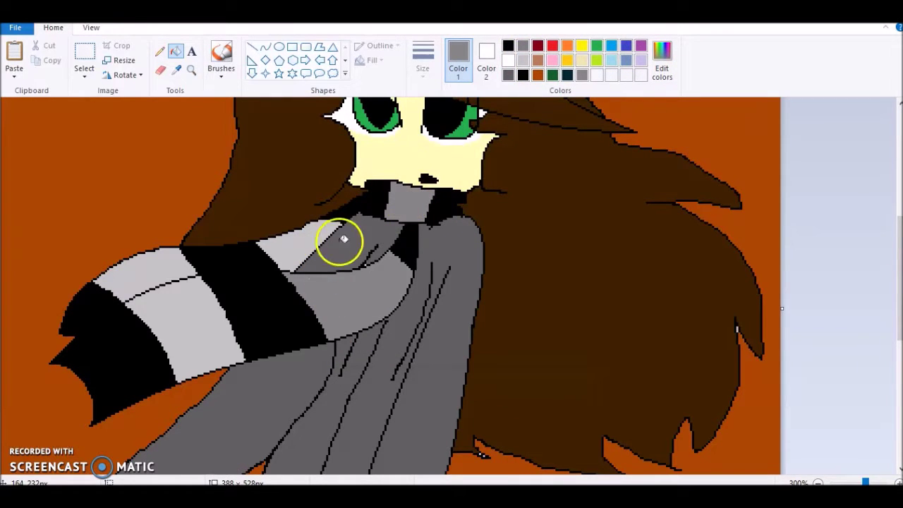
click(196, 72)
right_click(268, 218)
right_click(268, 218)
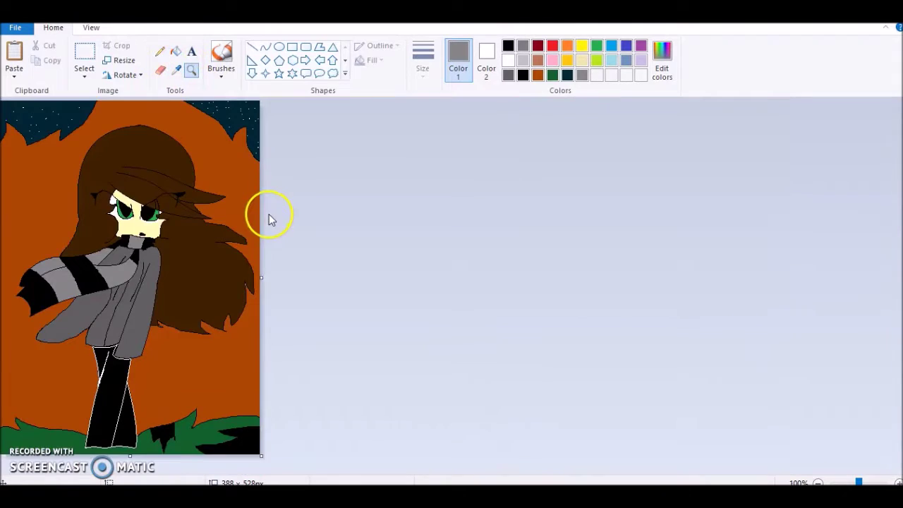
Sample the hair's dark brown and fill the leftover white gap at the hair's lower edge
click(175, 250)
click(177, 251)
click(432, 198)
scroll(325, 254, down, 3)
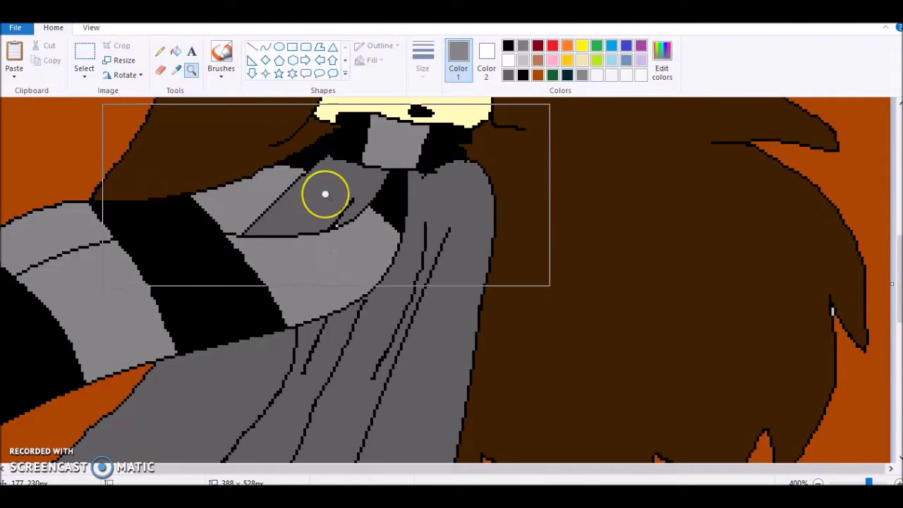
scroll(325, 194, down, 4)
scroll(326, 179, up, 7)
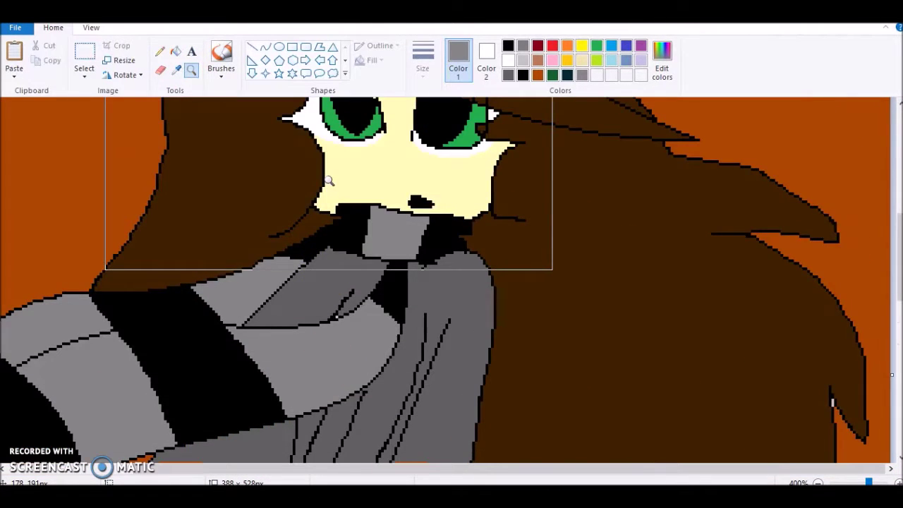
scroll(317, 212, down, 1)
click(326, 177)
scroll(344, 148, down, 5)
click(484, 152)
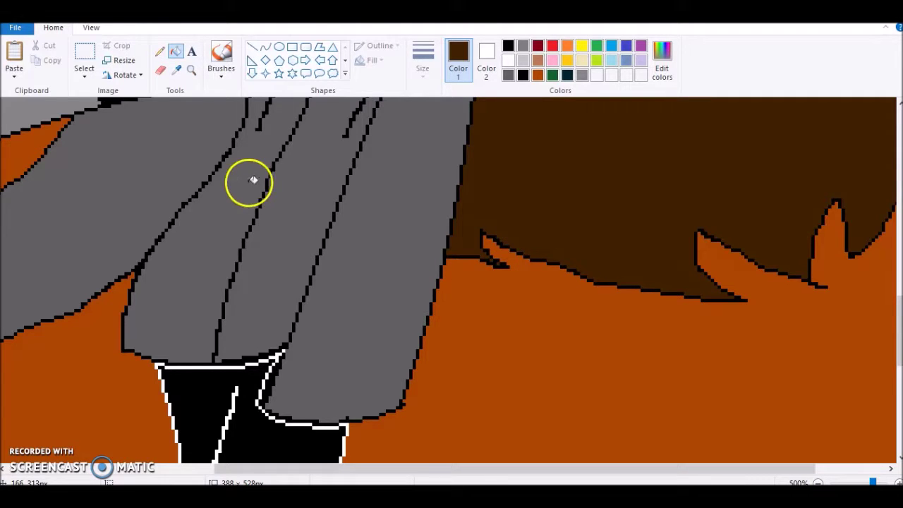
scroll(392, 204, up, 8)
scroll(358, 218, down, 2)
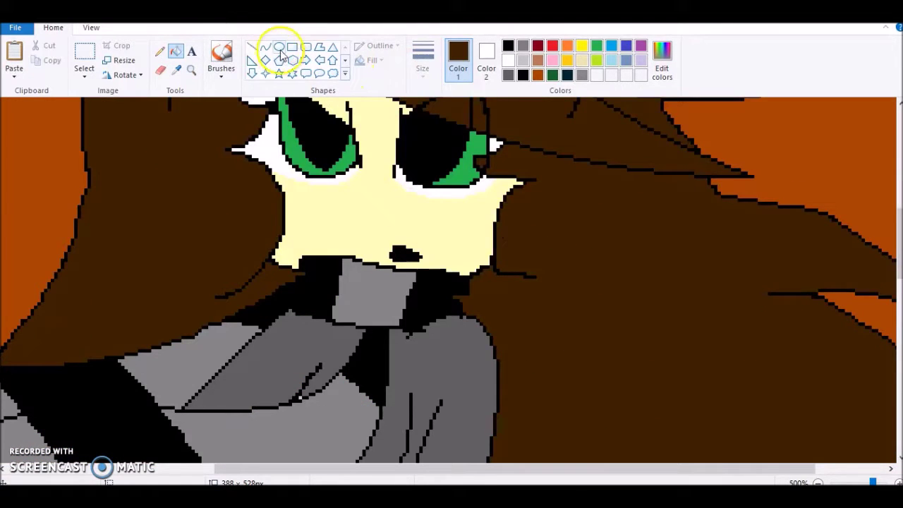
scroll(367, 253, down, 1)
scroll(363, 248, up, 1)
Try adding red pixels to the green iris with the Pencil, and remove them
click(194, 74)
right_click(221, 180)
right_click(222, 181)
right_click(221, 181)
click(312, 347)
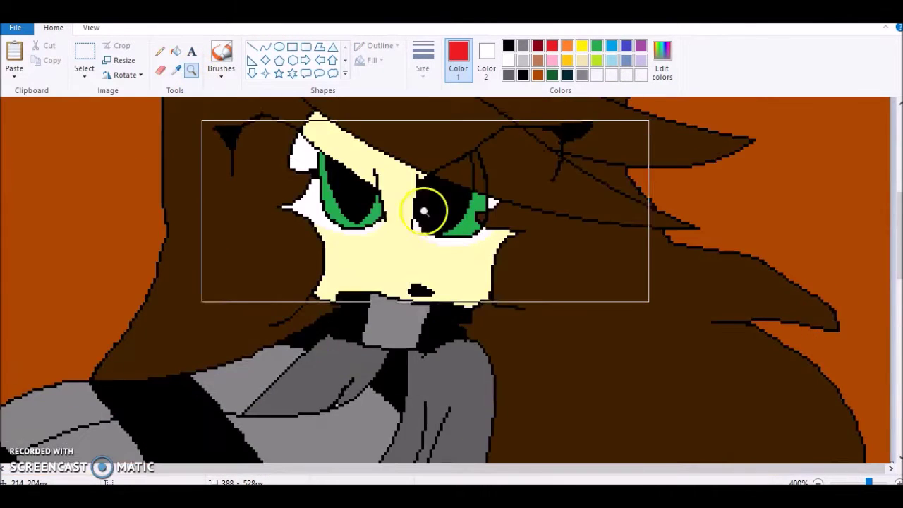
click(430, 195)
click(207, 137)
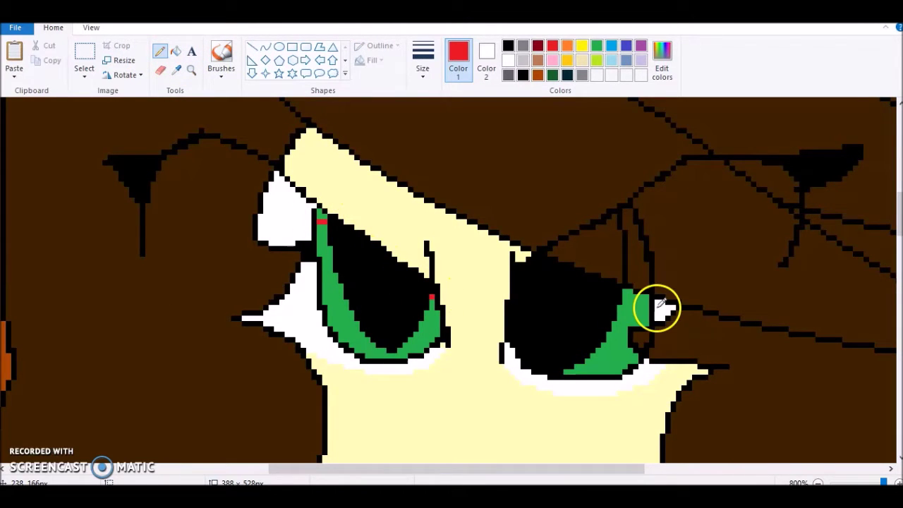
click(189, 71)
right_click(228, 185)
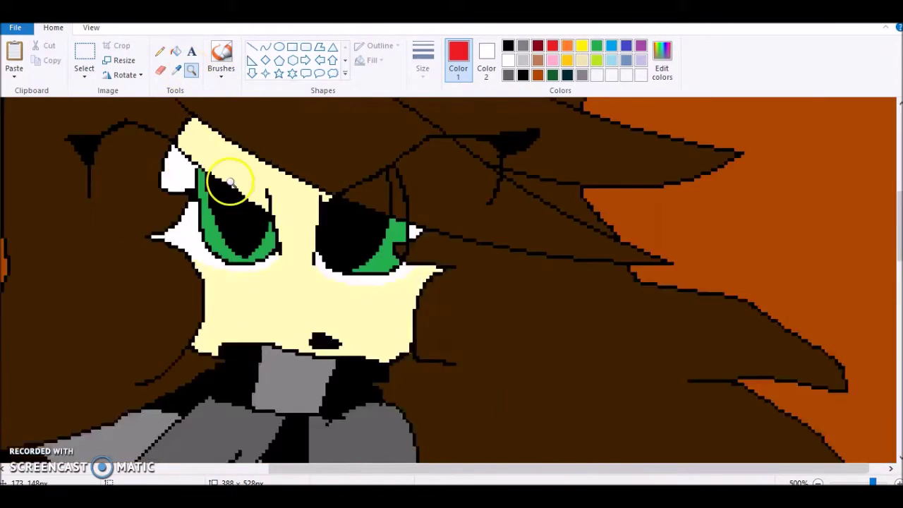
right_click(232, 186)
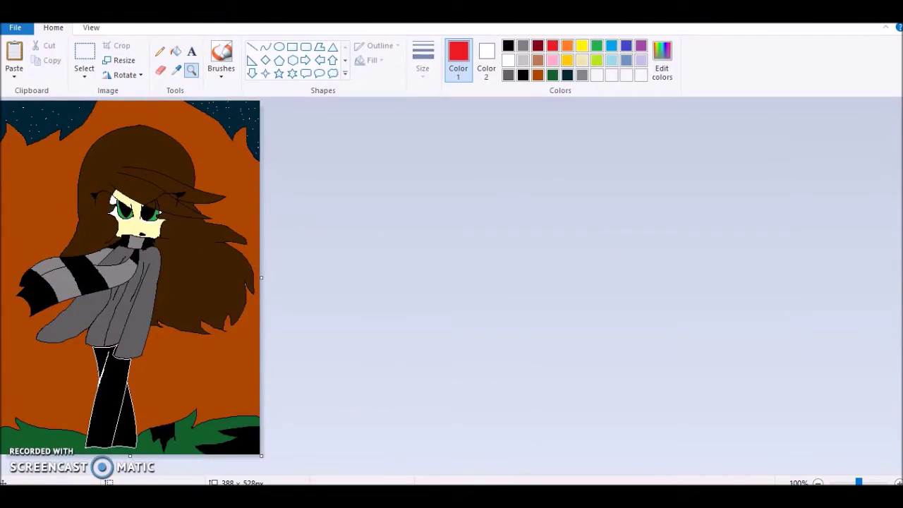